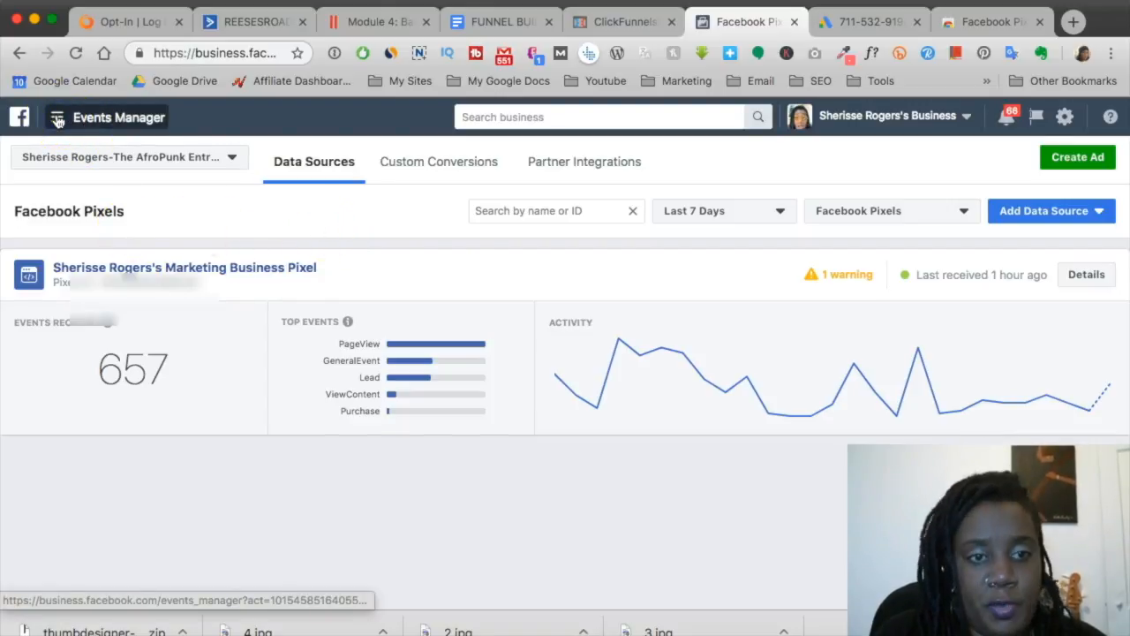
# - Go to the Pixels section of Events Manager and open the Marketing Business Pixel's details
pyautogui.click(57, 119)
pyautogui.click(152, 535)
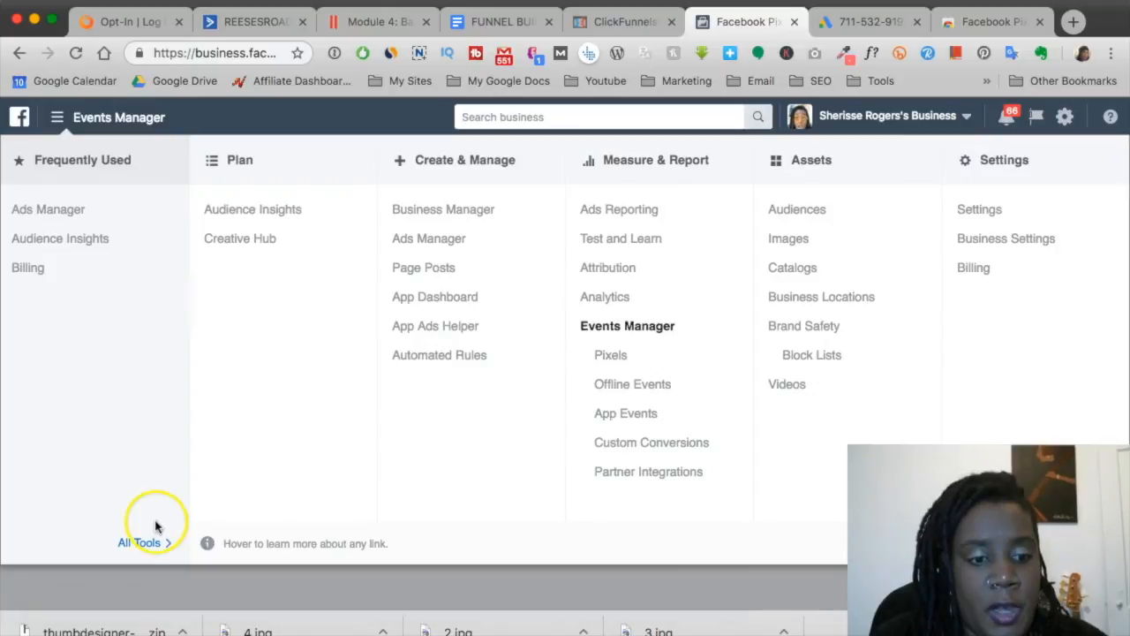
pyautogui.click(623, 353)
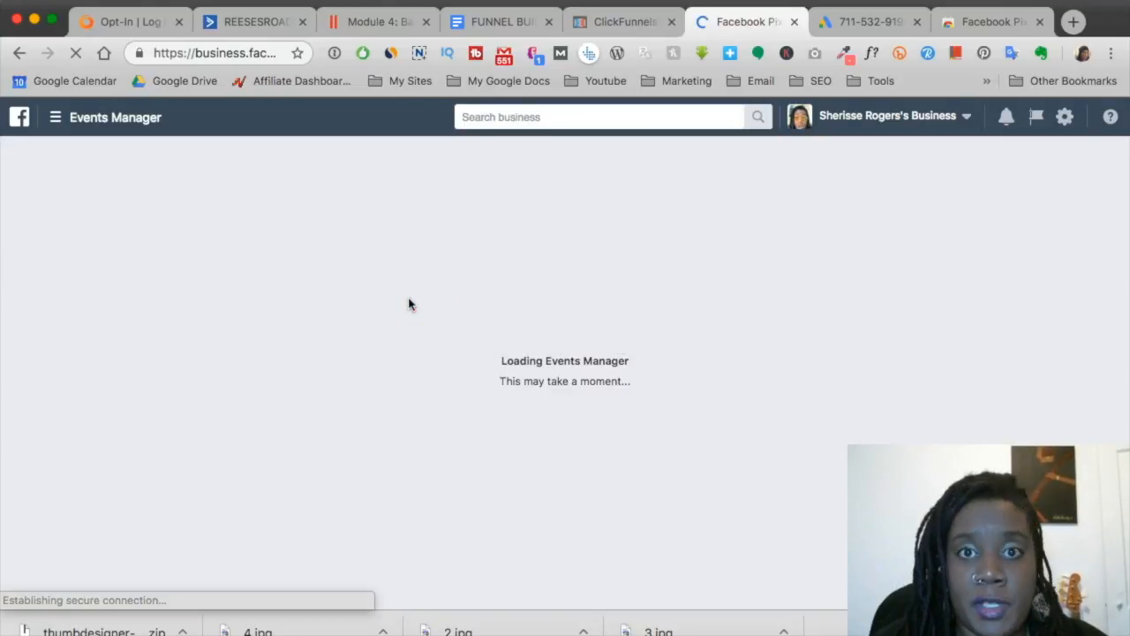
pyautogui.click(232, 272)
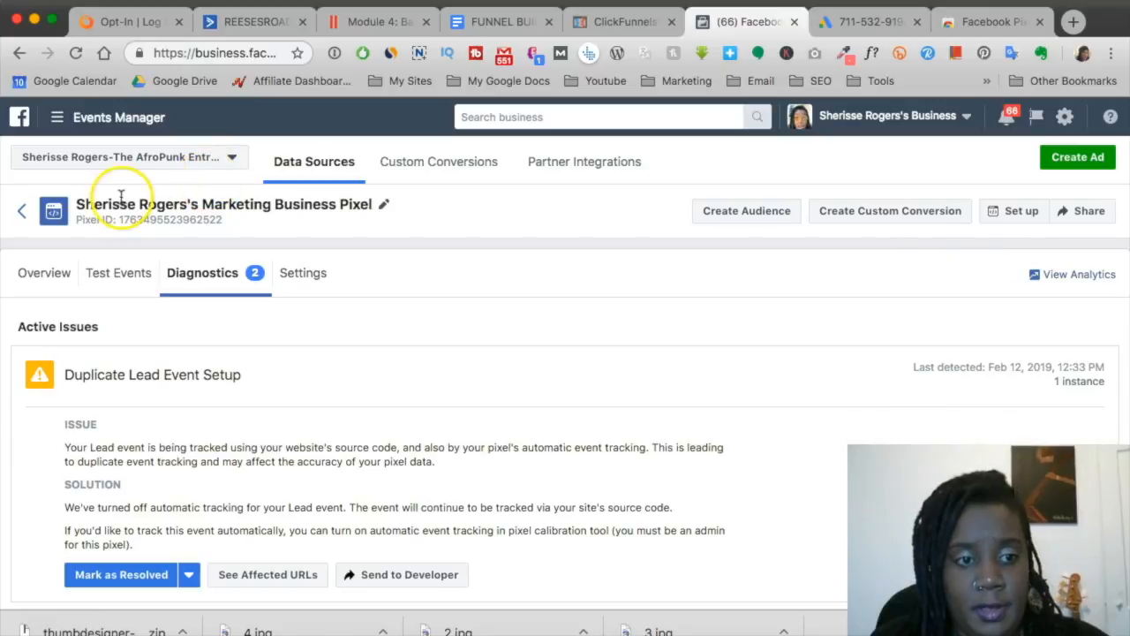
# - Start the pixel setup with manual code installation and copy the entire base pixel code
pyautogui.click(1018, 213)
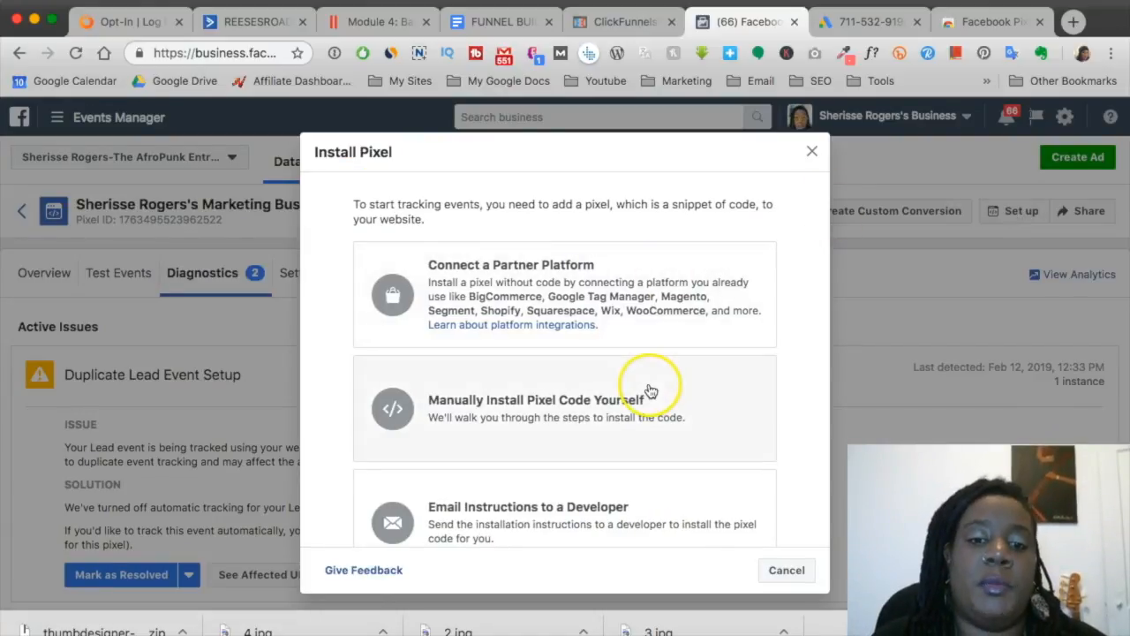
pyautogui.click(595, 410)
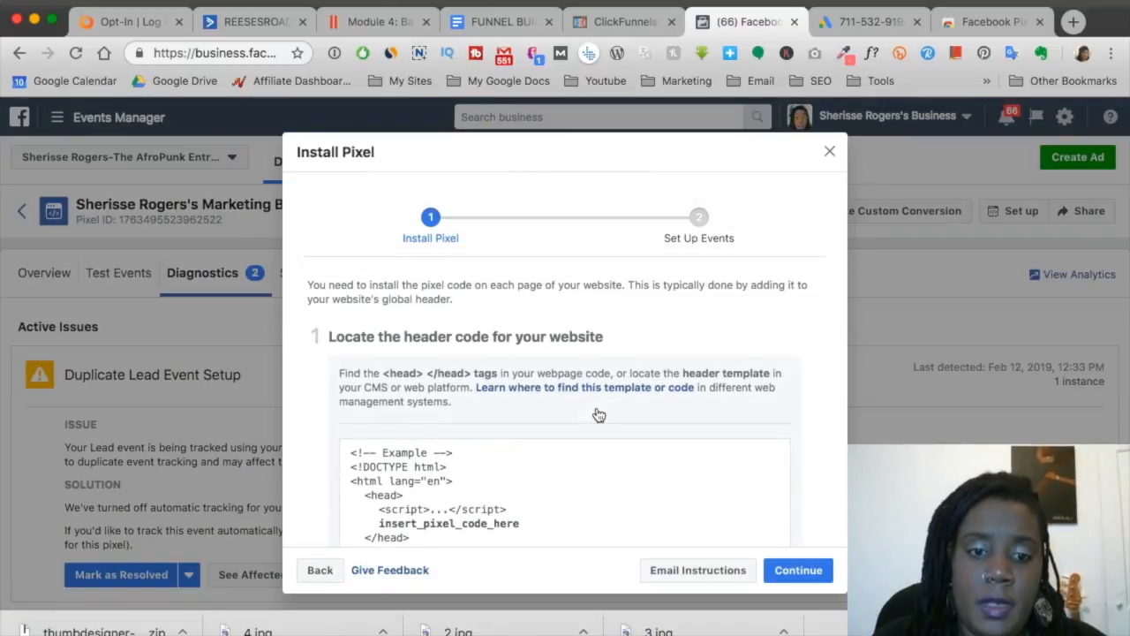
pyautogui.scroll(-5, 674, 306)
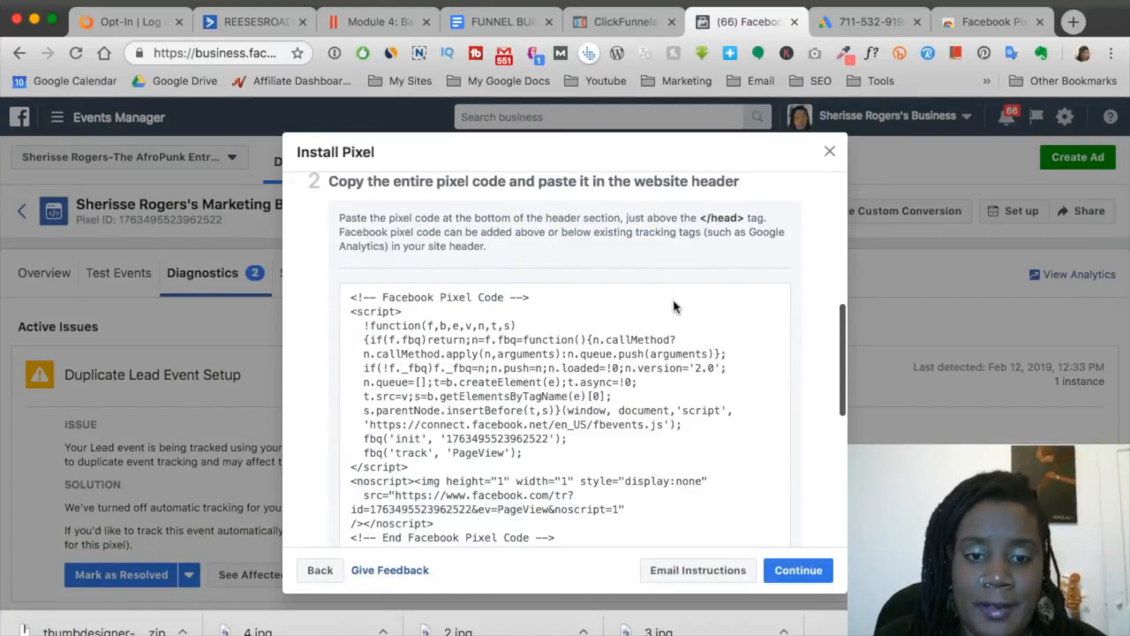
pyautogui.moveTo(644, 339)
pyautogui.scroll(-1, 565, 379)
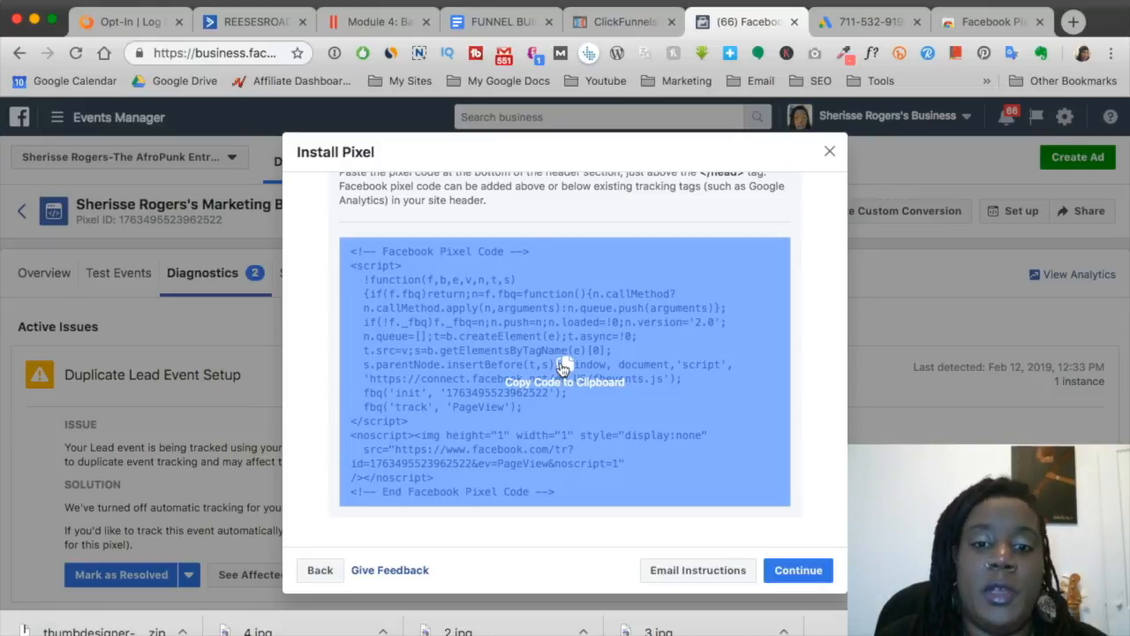
pyautogui.click(561, 370)
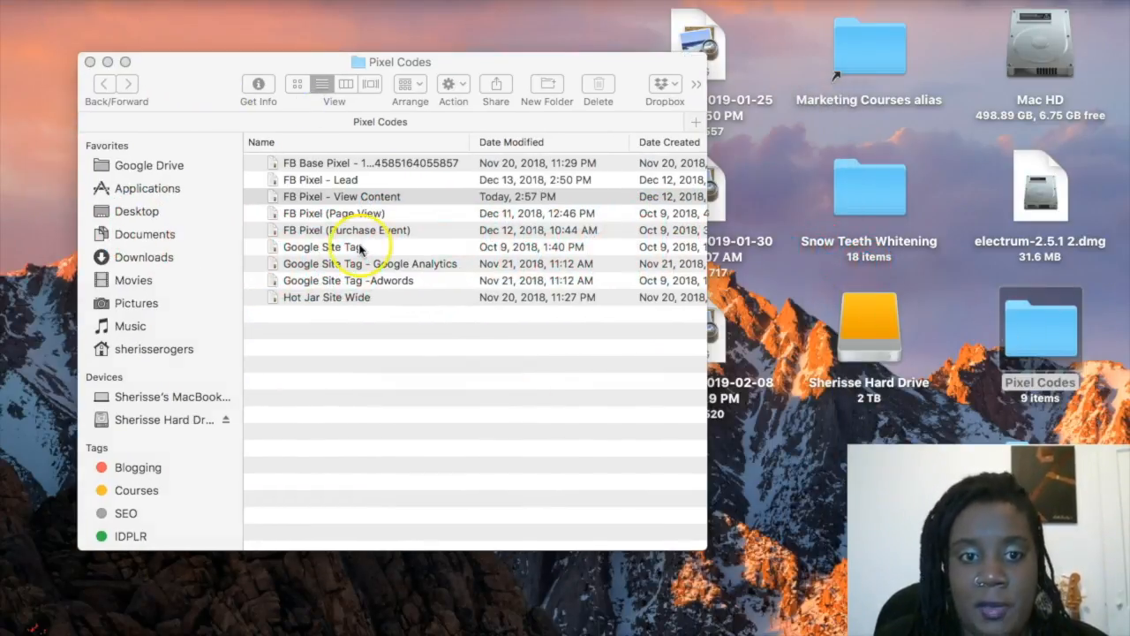
# - Select FB Pixel - View Content in the Pixel Codes folder, and back in the browser recopy the base code and continue to event setup
pyautogui.click(377, 196)
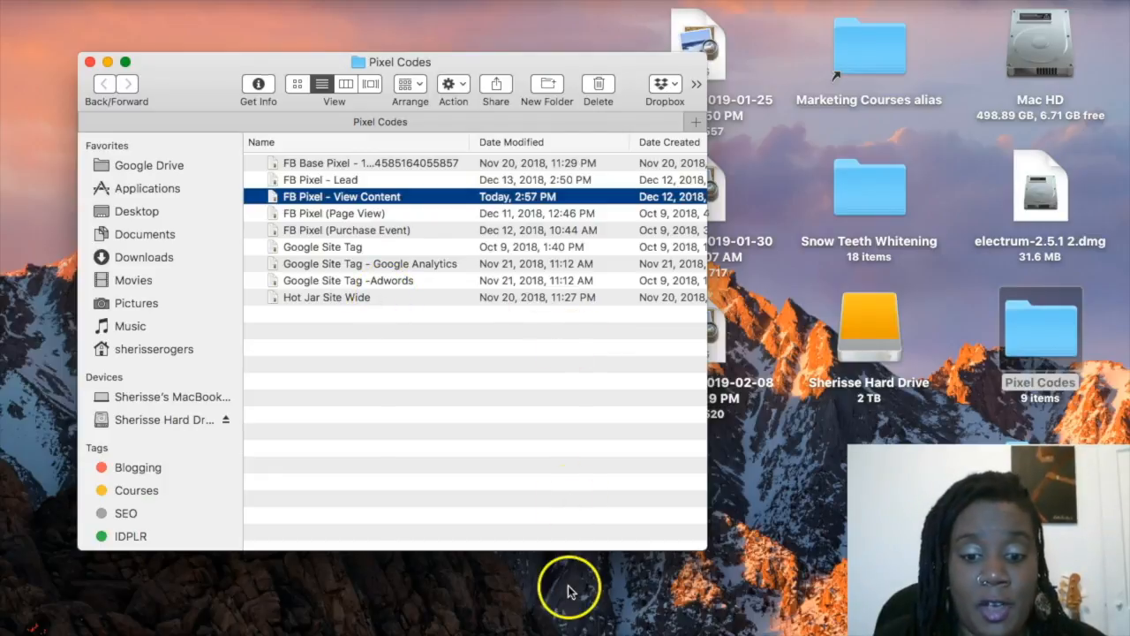
pyautogui.click(556, 609)
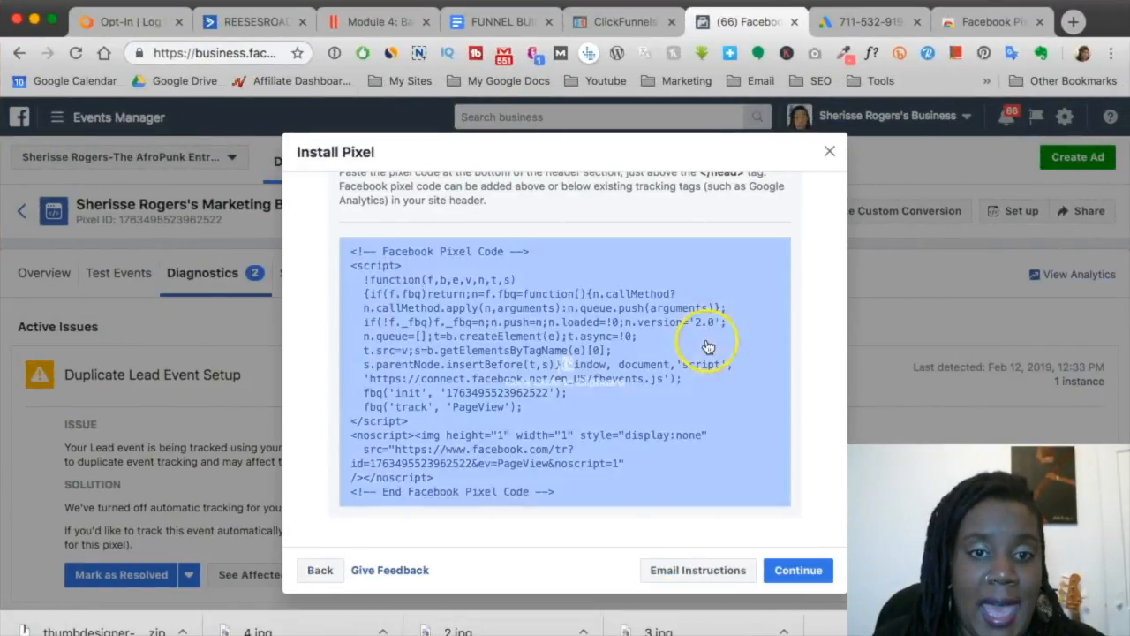
pyautogui.click(671, 328)
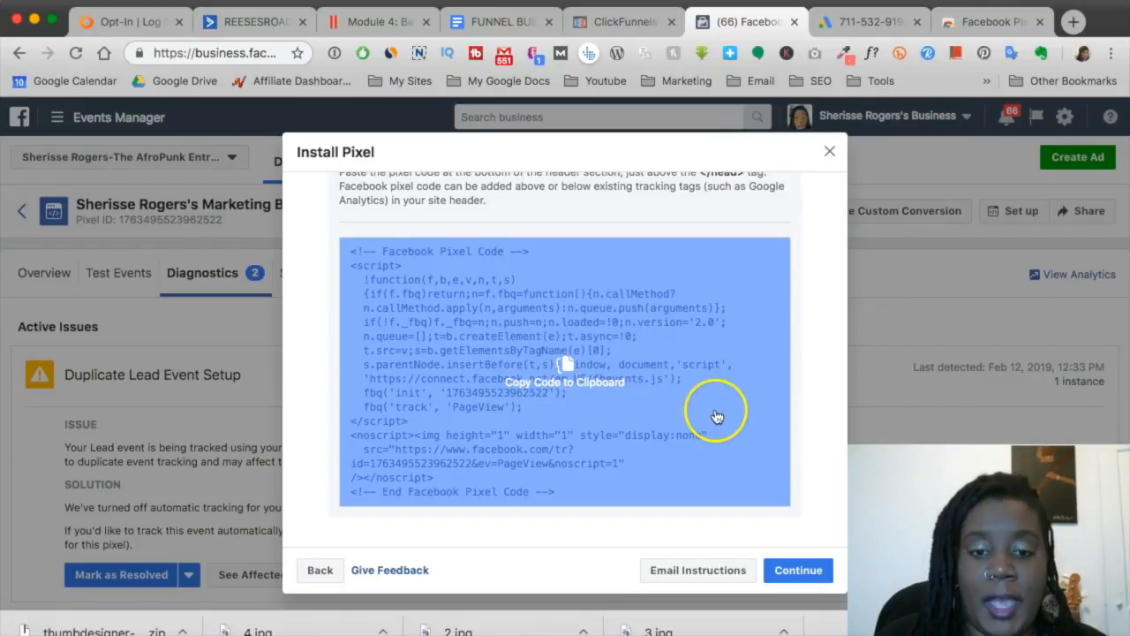
pyautogui.click(798, 570)
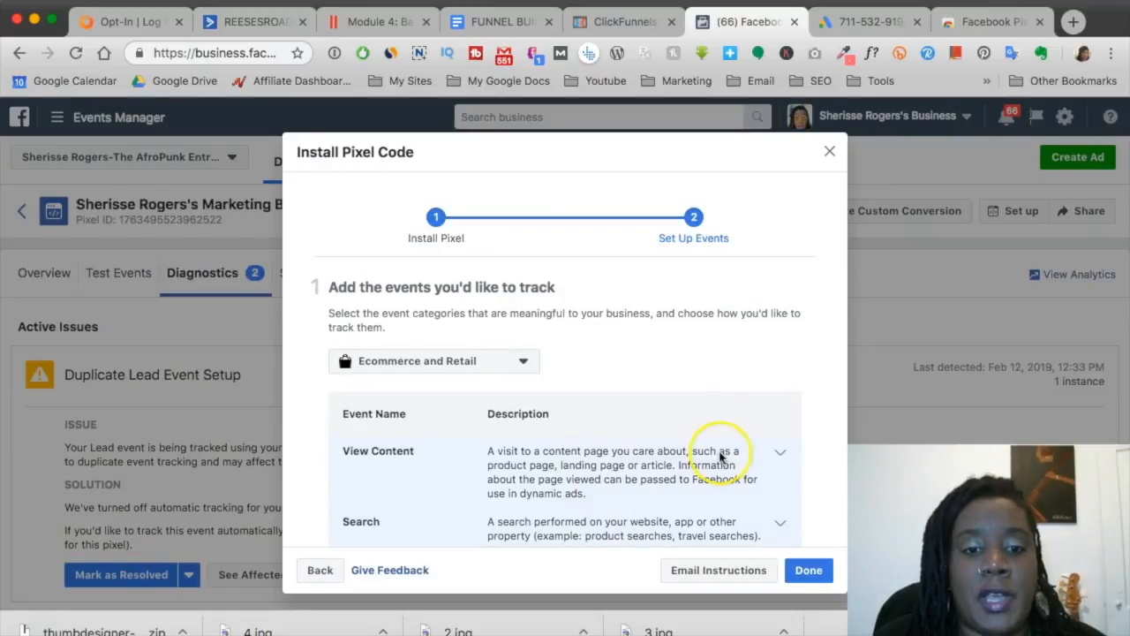
# - Browse the Ecommerce and Retail events and try the Entertainment and Media event category
pyautogui.scroll(-10, 715, 459)
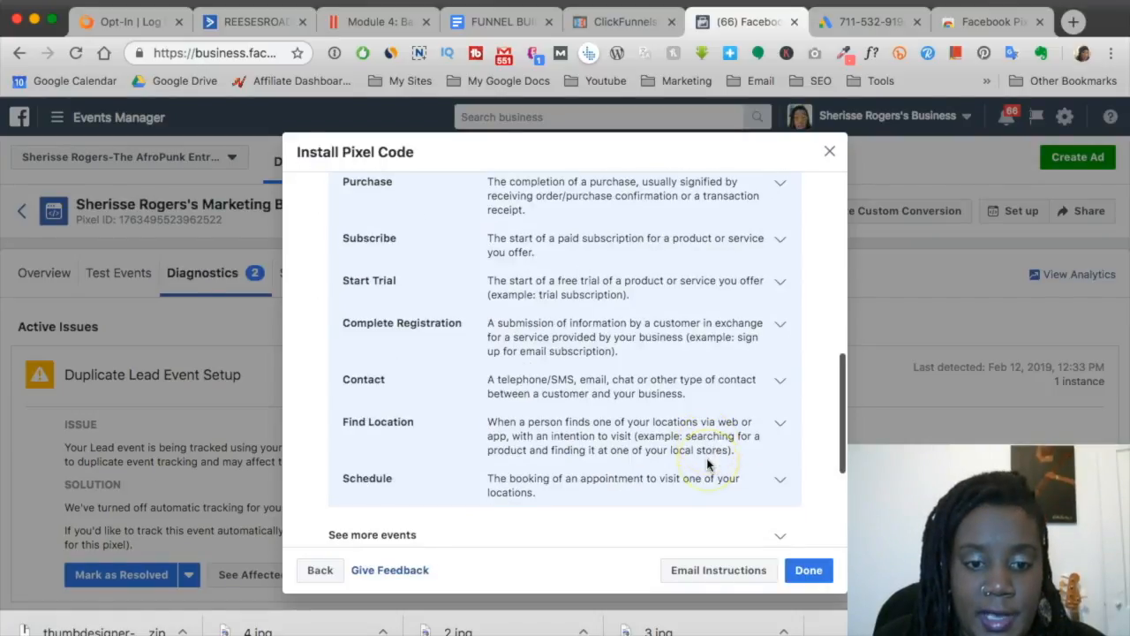
pyautogui.scroll(9, 601, 353)
pyautogui.scroll(-2, 640, 397)
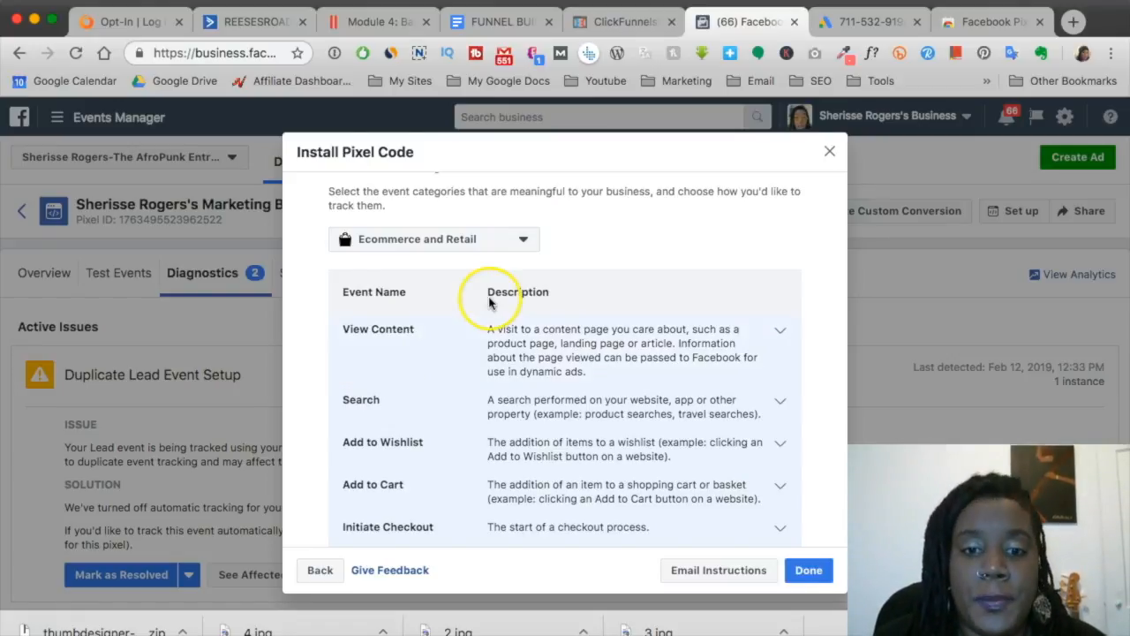
pyautogui.scroll(-2, 574, 372)
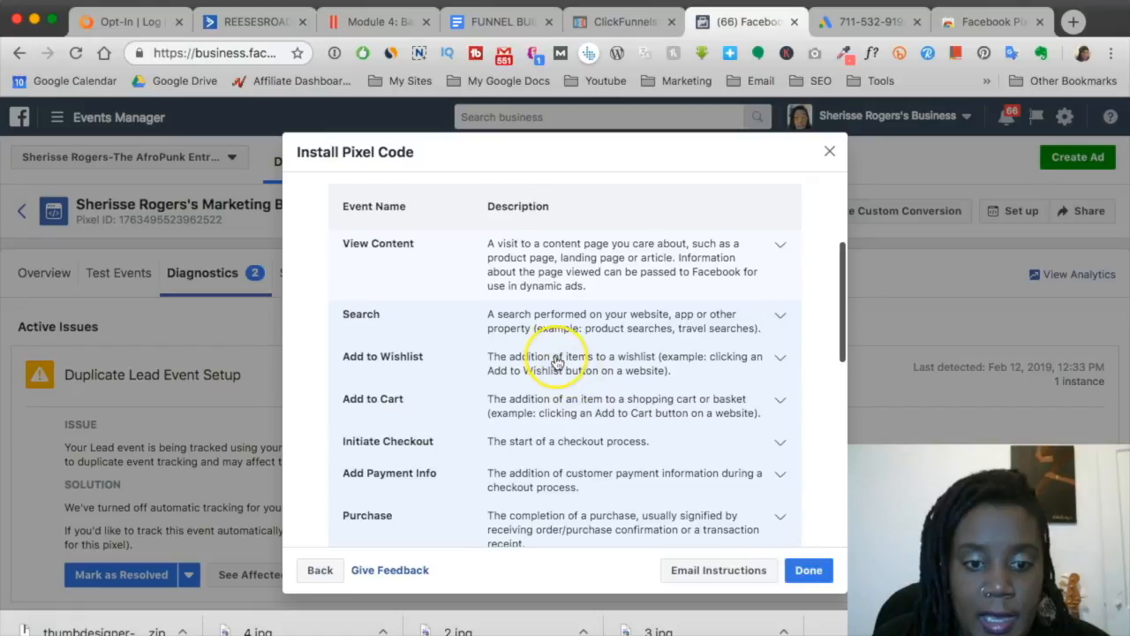
pyautogui.scroll(2, 539, 340)
pyautogui.click(521, 253)
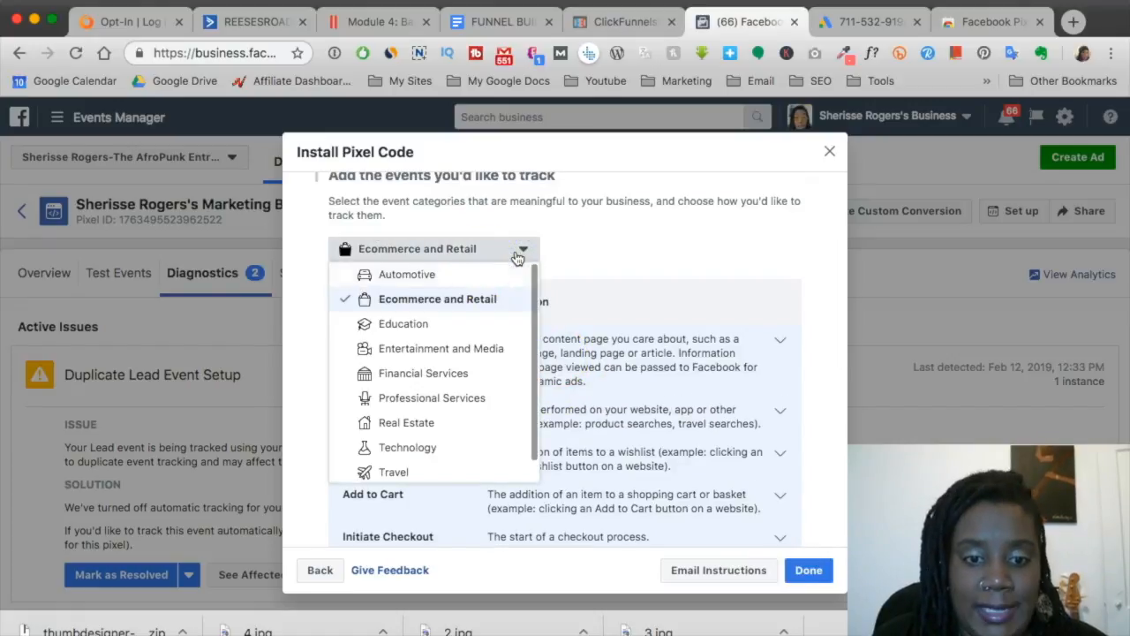
pyautogui.click(457, 350)
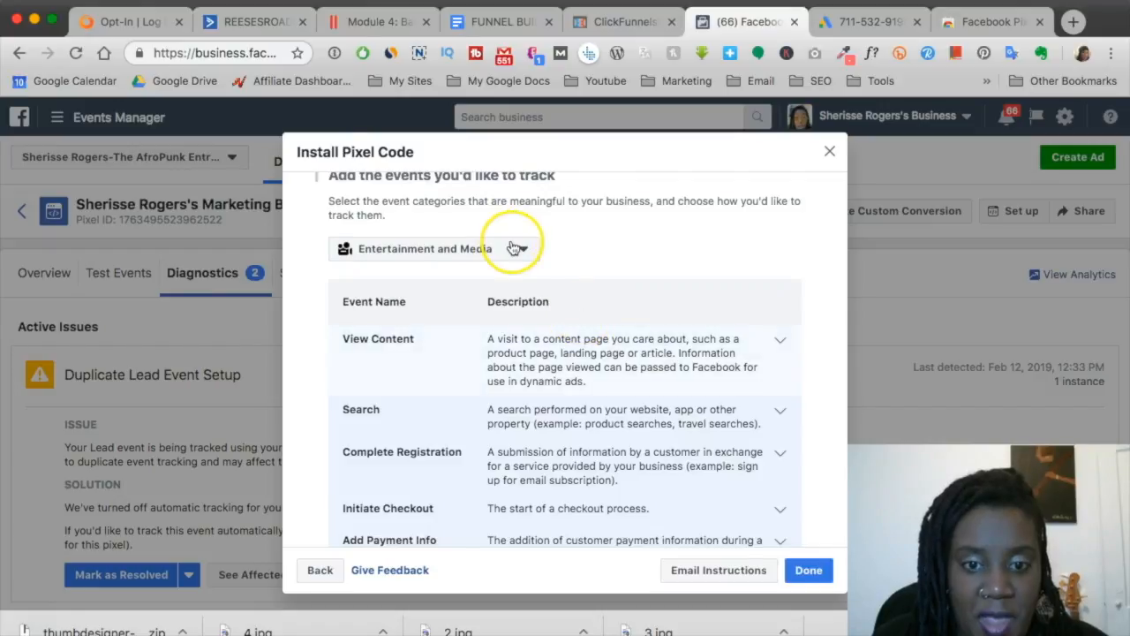
pyautogui.scroll(-5, 565, 321)
pyautogui.scroll(5, 550, 295)
# - Switch to another event category that includes Lead and expand the Lead event
pyautogui.click(522, 276)
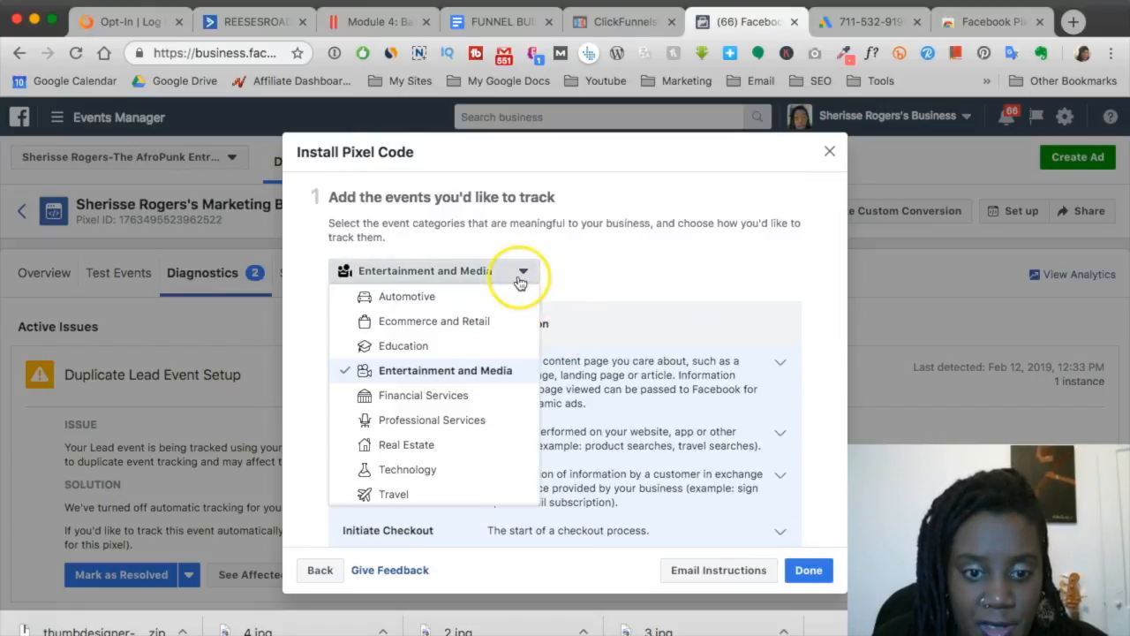
pyautogui.press('Down')
pyautogui.press('Return')
pyautogui.scroll(-5, 512, 294)
pyautogui.click(781, 419)
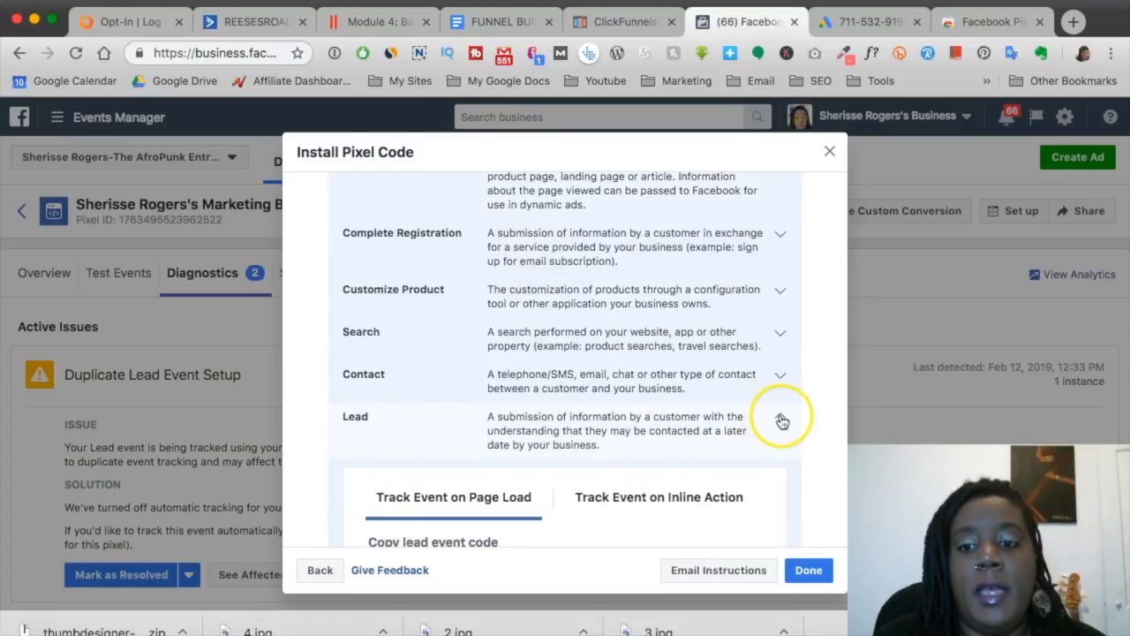
# - Copy the Lead event's page-load tracking code without parameters and finish the pixel installation dialog
pyautogui.scroll(-8, 703, 360)
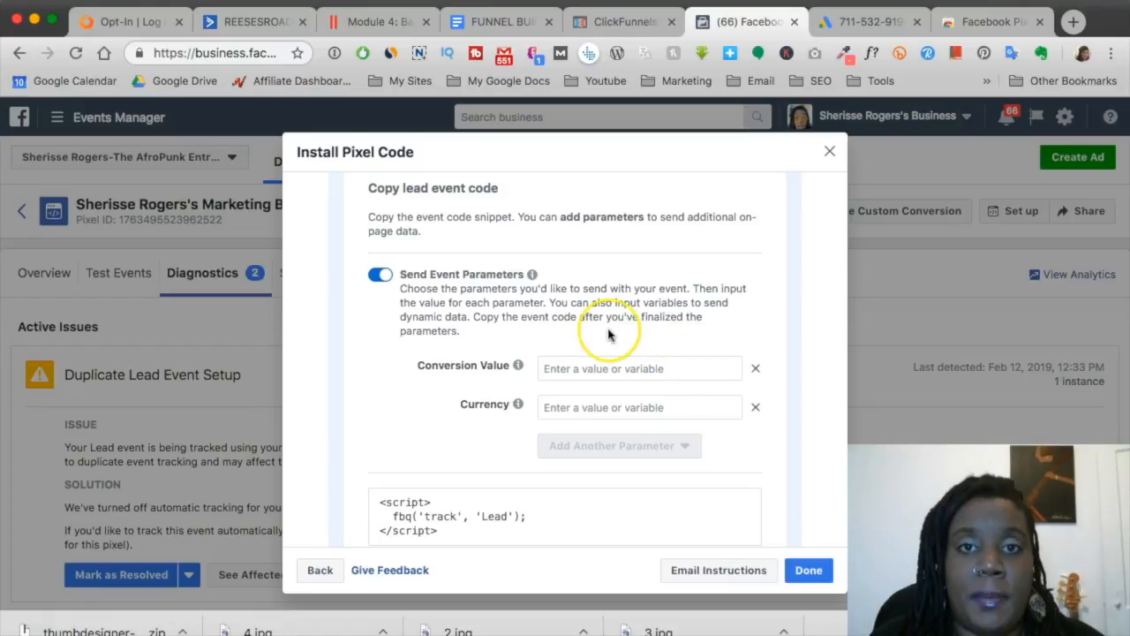
pyautogui.scroll(-3, 608, 334)
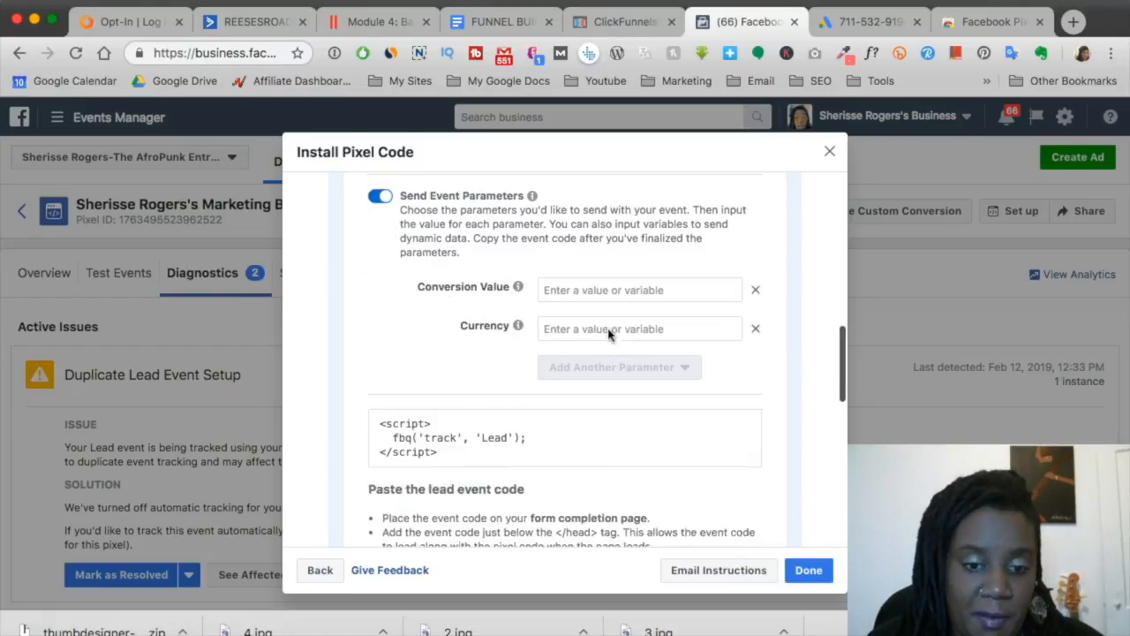
pyautogui.click(465, 428)
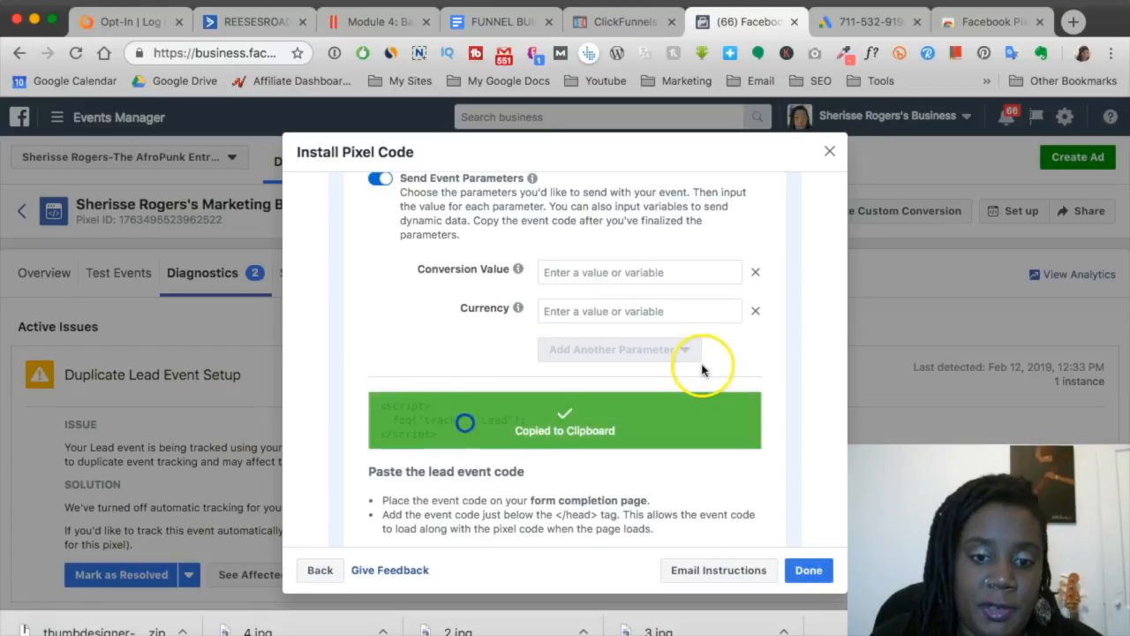
pyautogui.click(809, 570)
# - Minimize the browser and open the FB Pixel - Lead file from the Pixel Codes folder
pyautogui.click(36, 18)
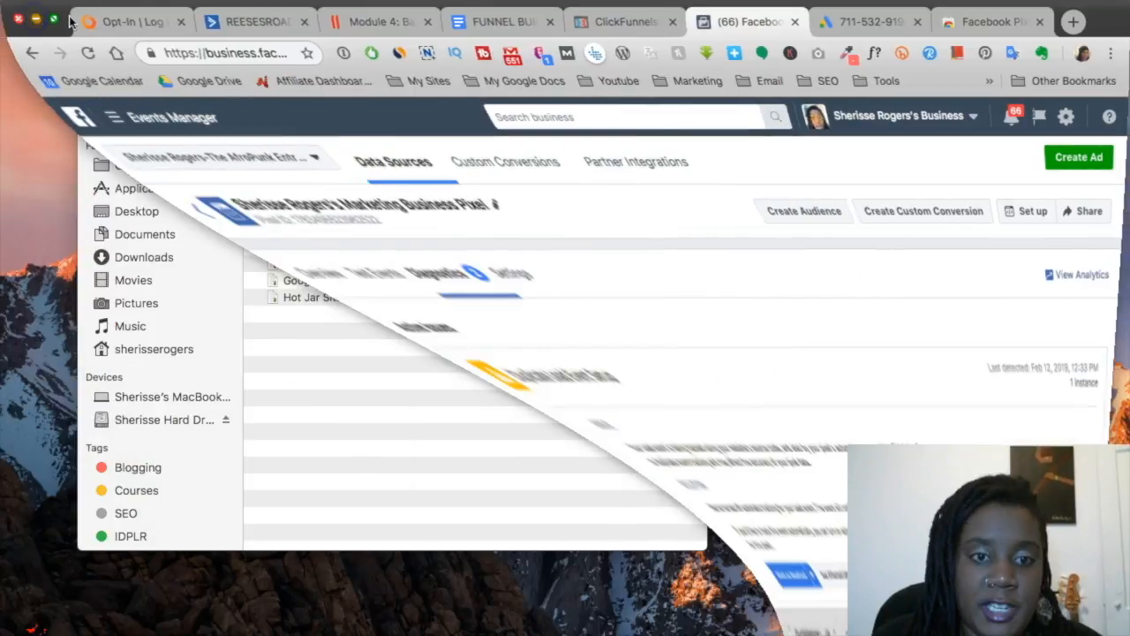
pyautogui.moveTo(194, 78); pyautogui.dragTo(237, 78)
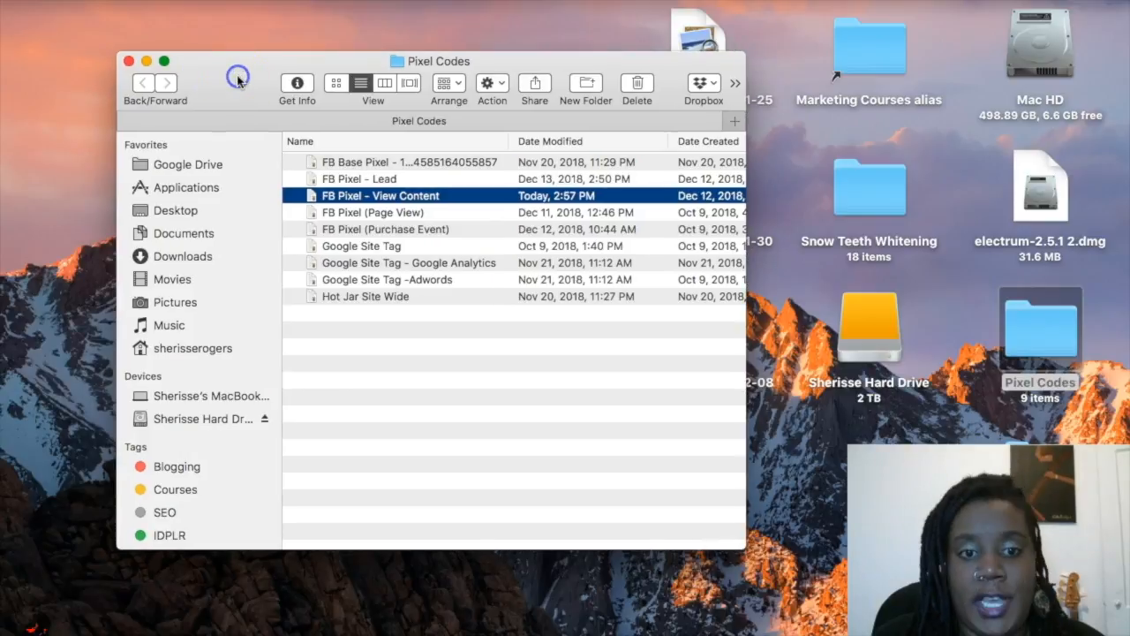
pyautogui.click(378, 181)
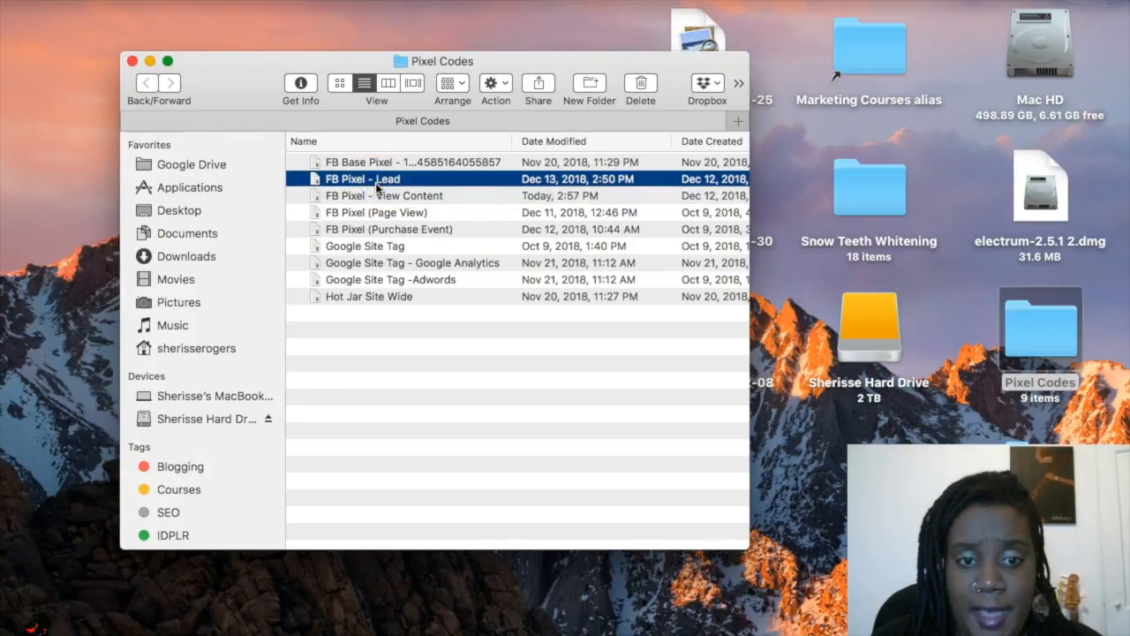
pyautogui.doubleClick(378, 181)
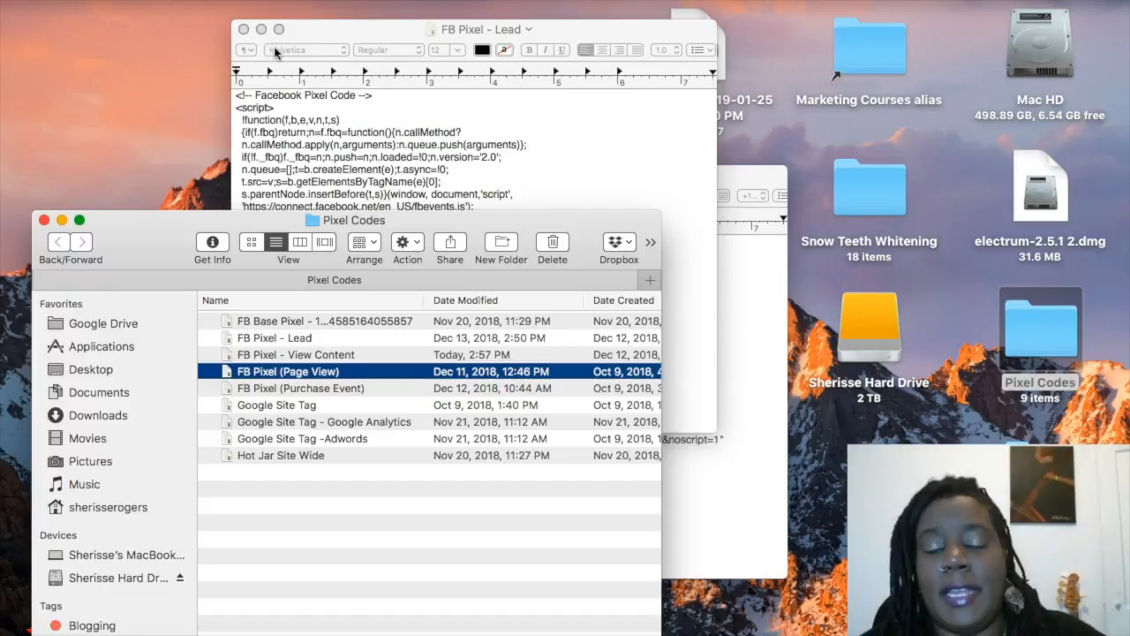
# - Replace the loose Lead tracking line below the base pixel code with the copied Lead event script
pyautogui.moveTo(586, 40); pyautogui.dragTo(563, 104)
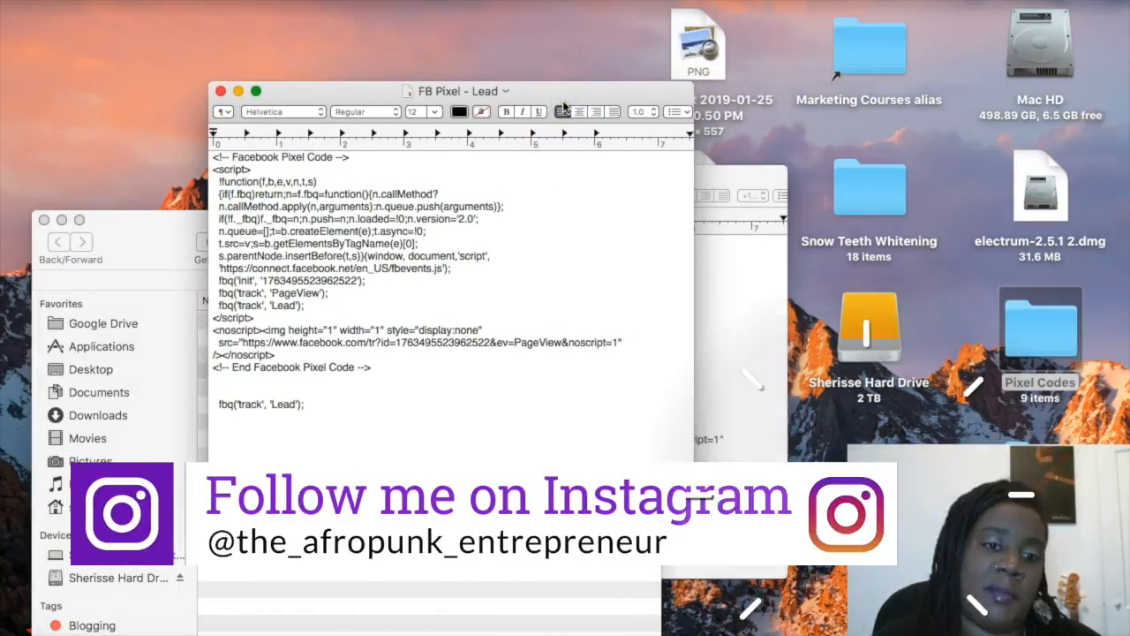
pyautogui.tripleClick(369, 405)
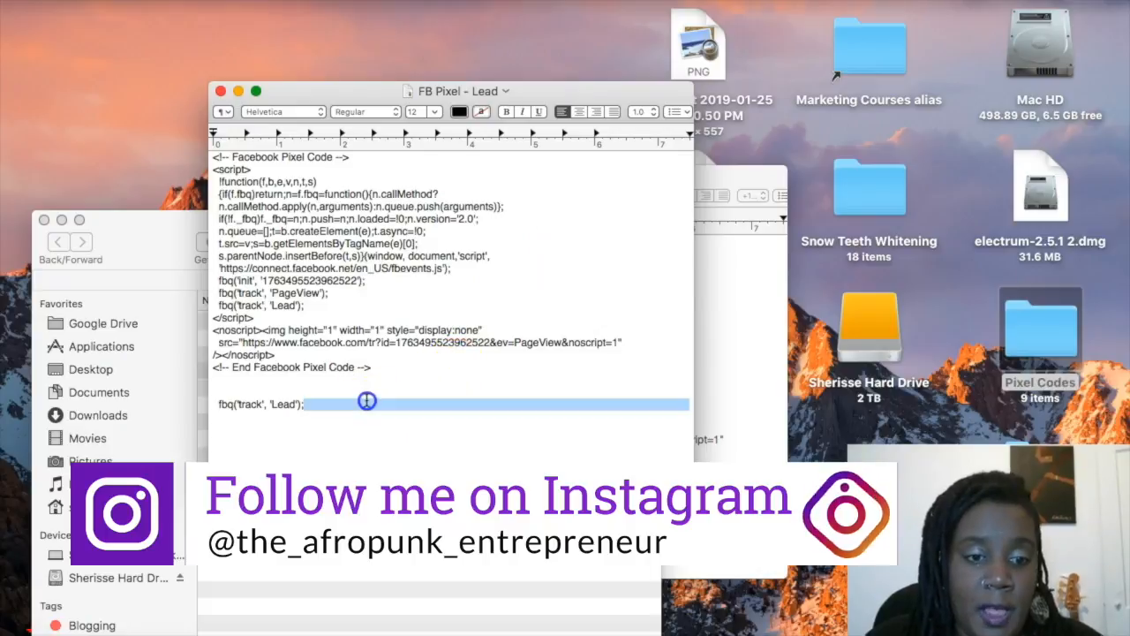
pyautogui.press('BackSpace')
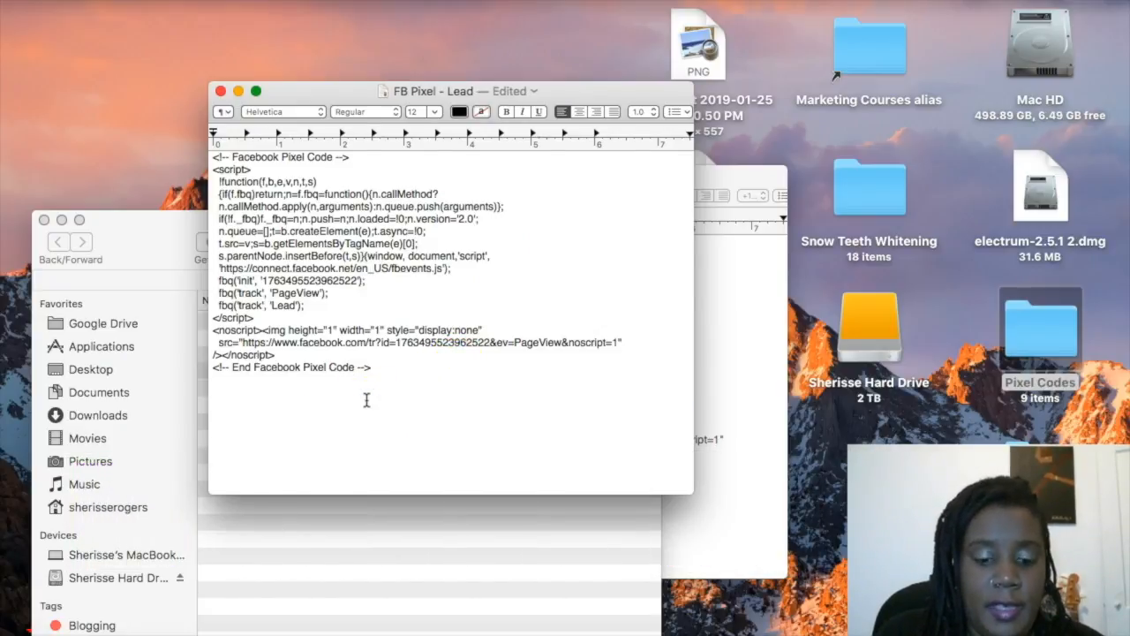
pyautogui.press('super+v')
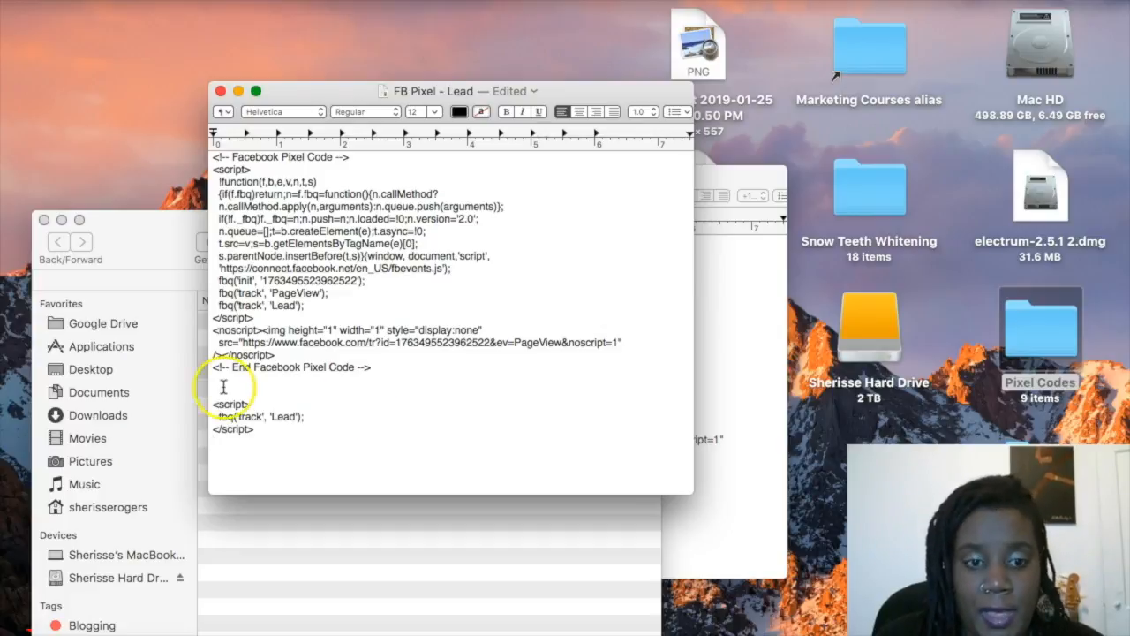
# - Replace the Lead line under the PageView line in the base code with fbq('track', 'Lead'); from the pasted script, and select the pixel code
pyautogui.moveTo(318, 419); pyautogui.dragTo(234, 419)
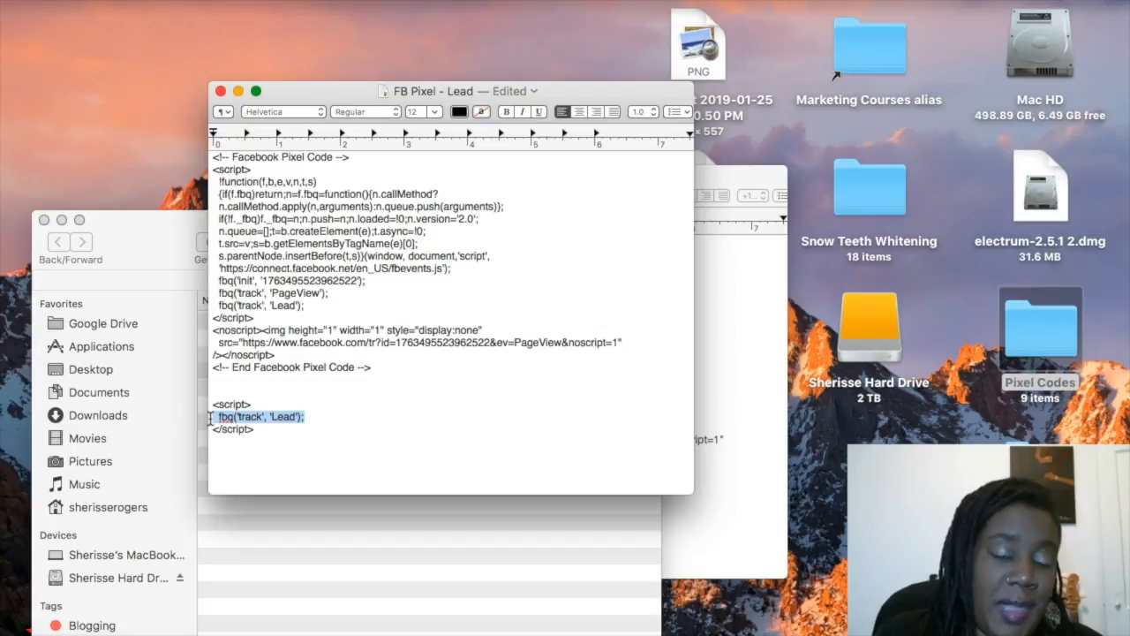
pyautogui.tripleClick(319, 308)
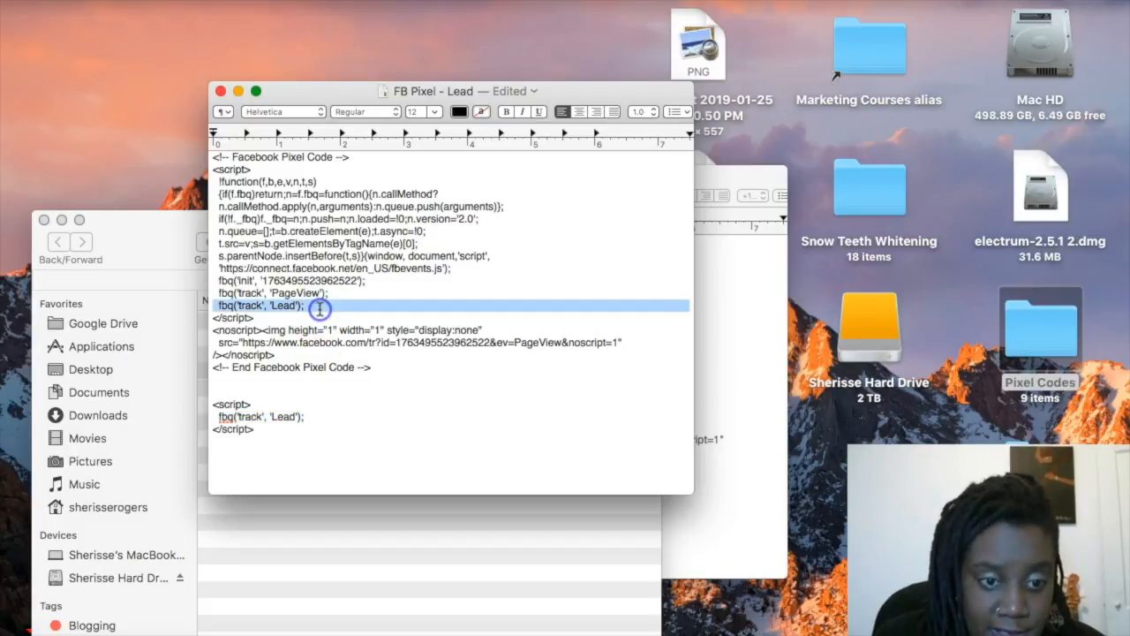
pyautogui.press('BackSpace')
pyautogui.click(371, 295)
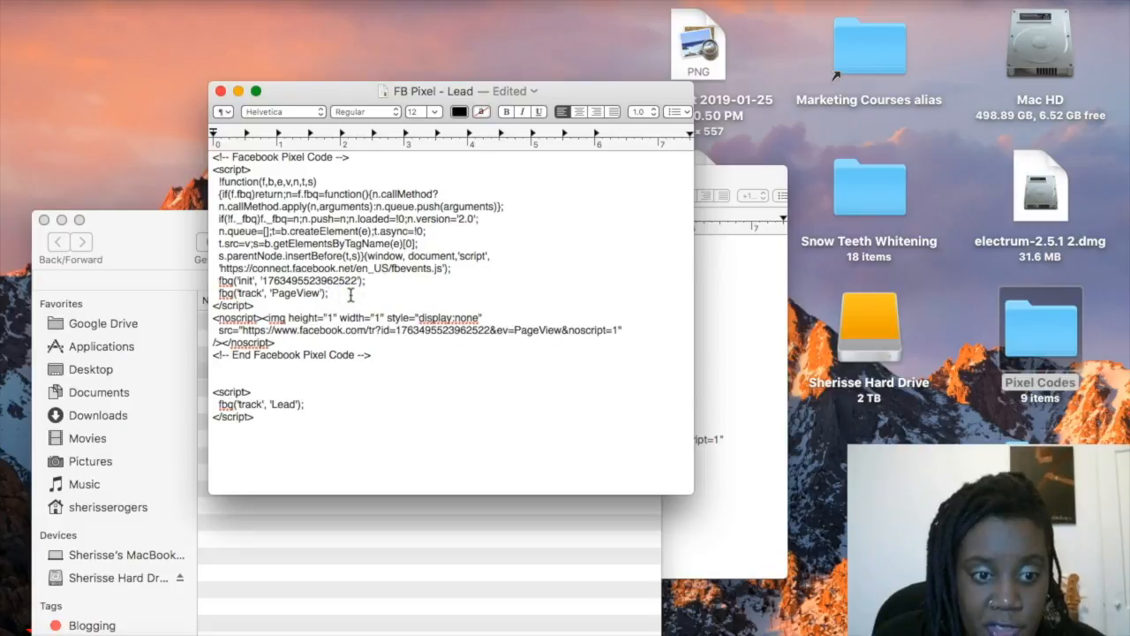
pyautogui.press('Return')
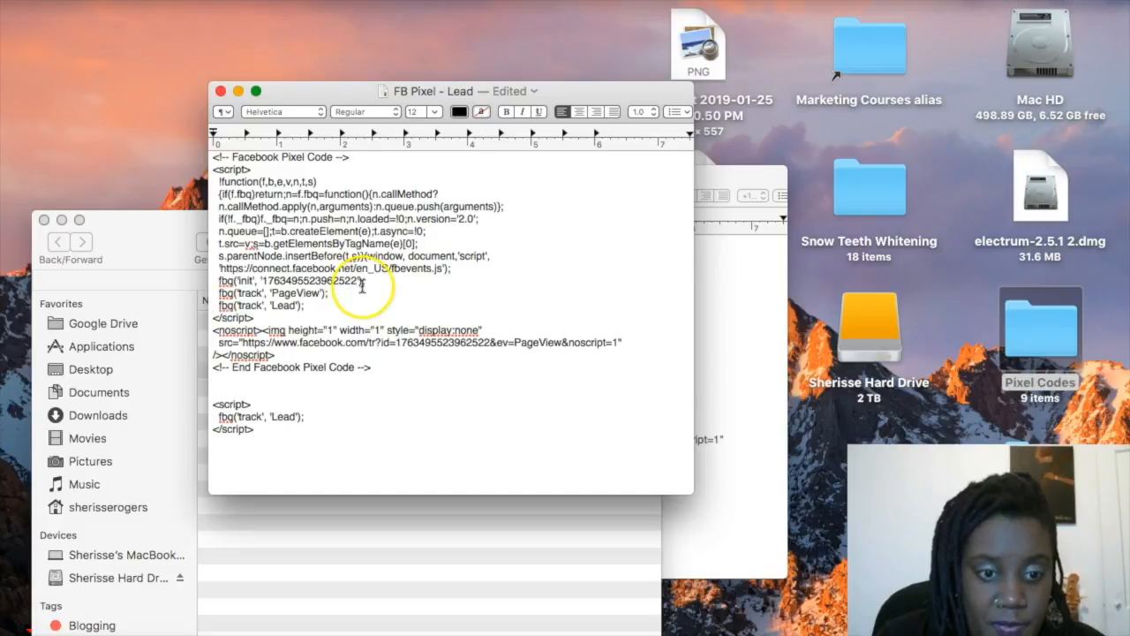
pyautogui.moveTo(370, 380); pyautogui.dragTo(202, 161)
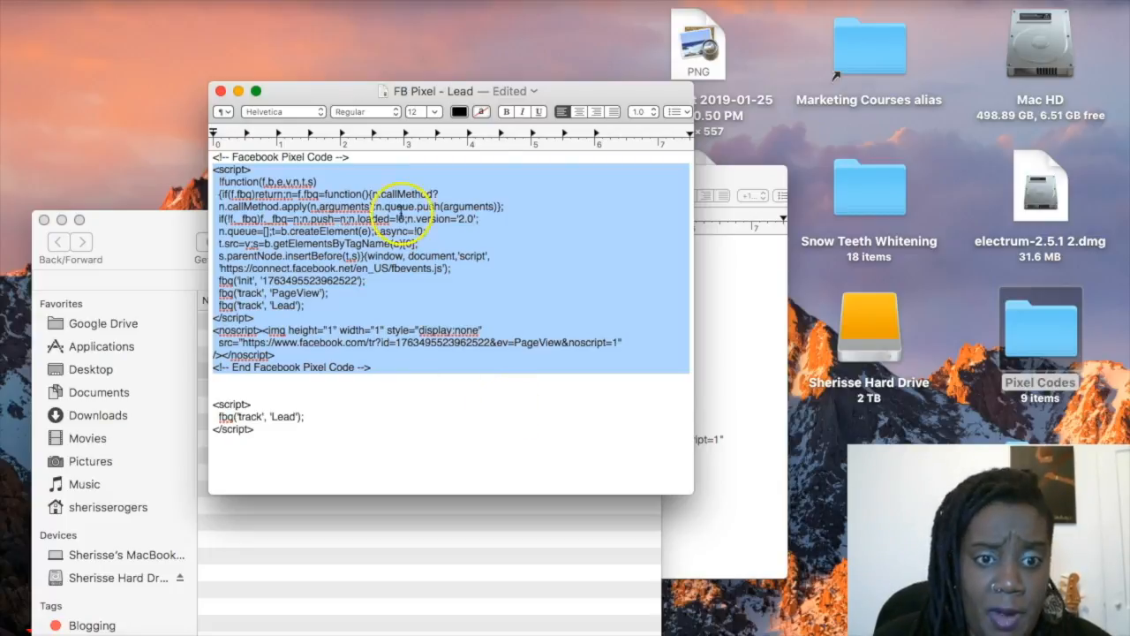
# - Try removing the fbq('track', 'Lead'); line below PageView in the base pixel code, and undo the removal
pyautogui.click(353, 283)
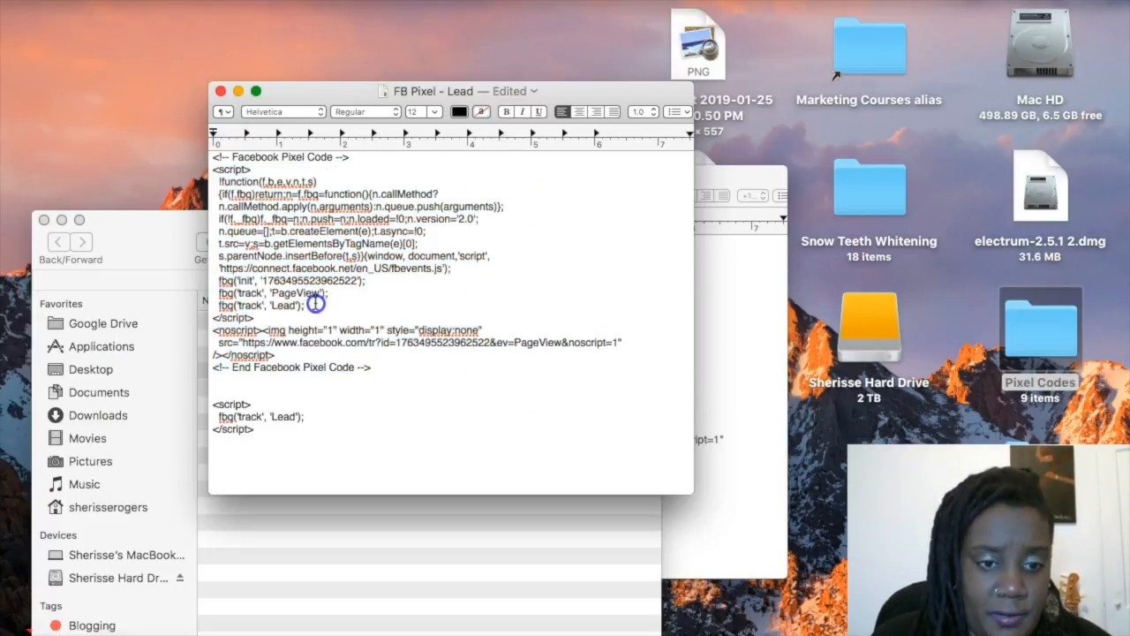
pyautogui.moveTo(316, 303); pyautogui.dragTo(211, 302)
pyautogui.press('BackSpace')
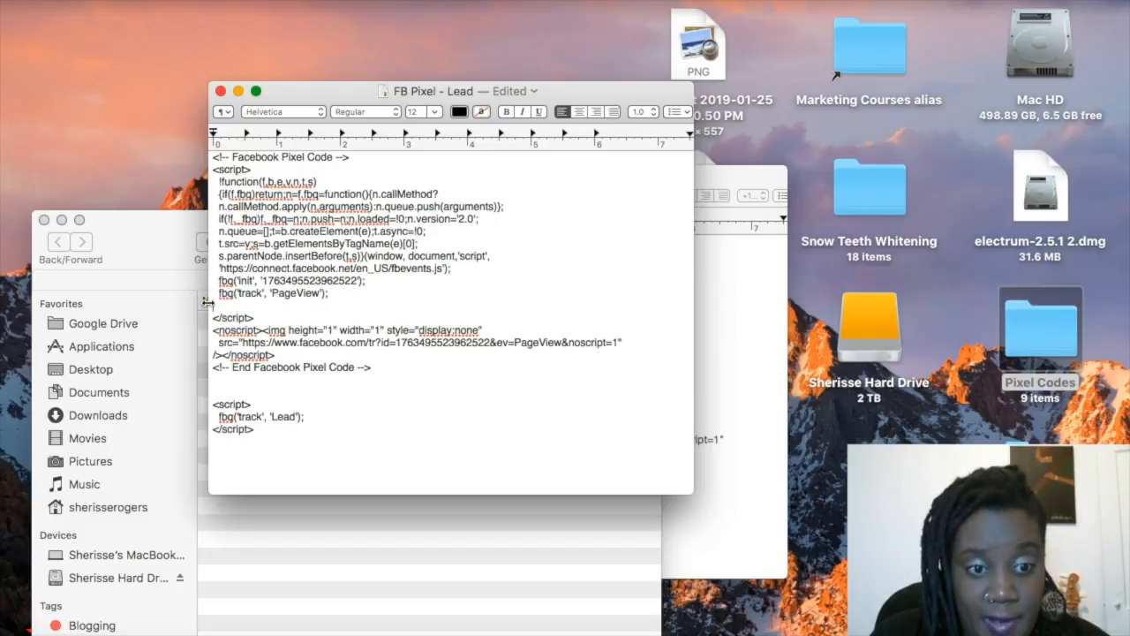
pyautogui.press('BackSpace')
pyautogui.hotkey('ctrl', 'z')
pyautogui.click(433, 324)
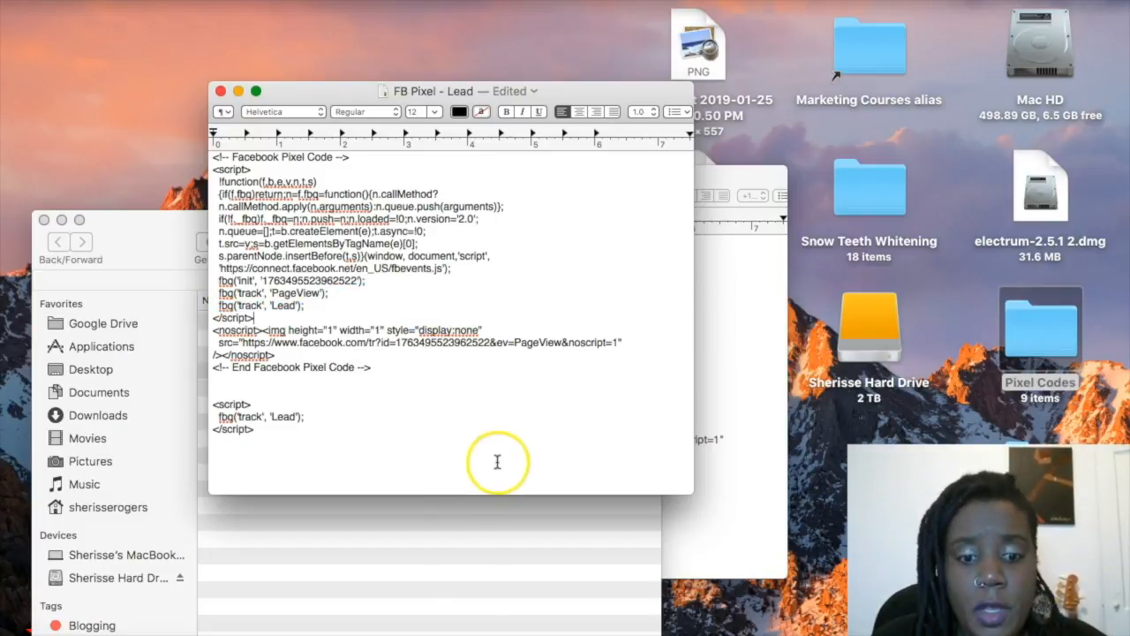
# - Switch to ClickFunnels in the browser and open the settings of the Free Launch Jacking Training funnel
pyautogui.moveTo(523, 629)
pyautogui.click(524, 610)
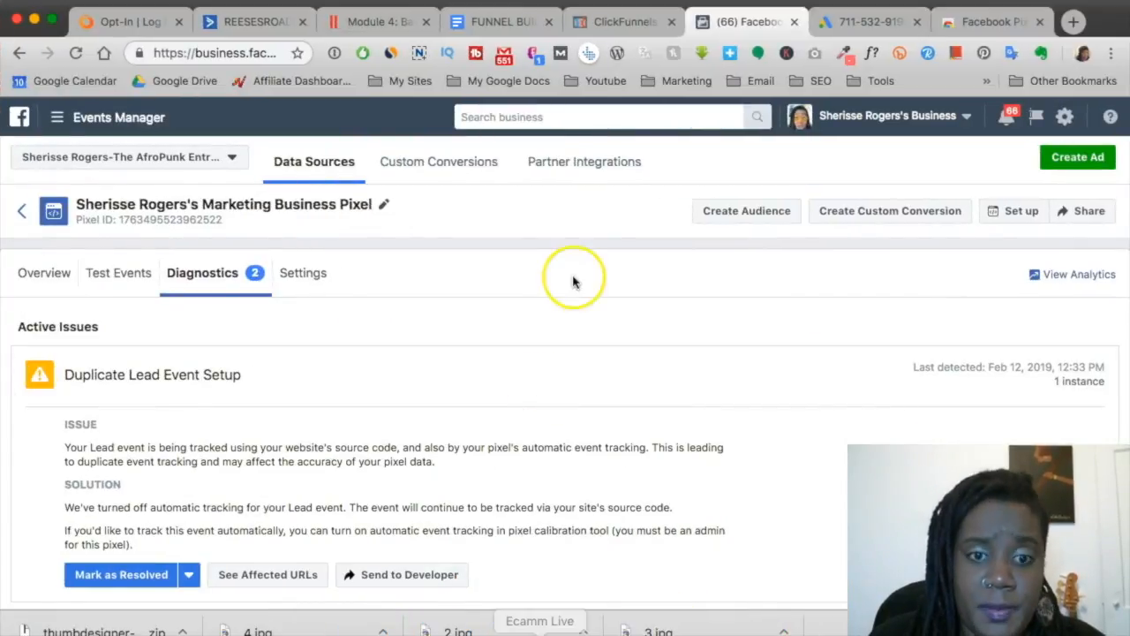
pyautogui.click(617, 19)
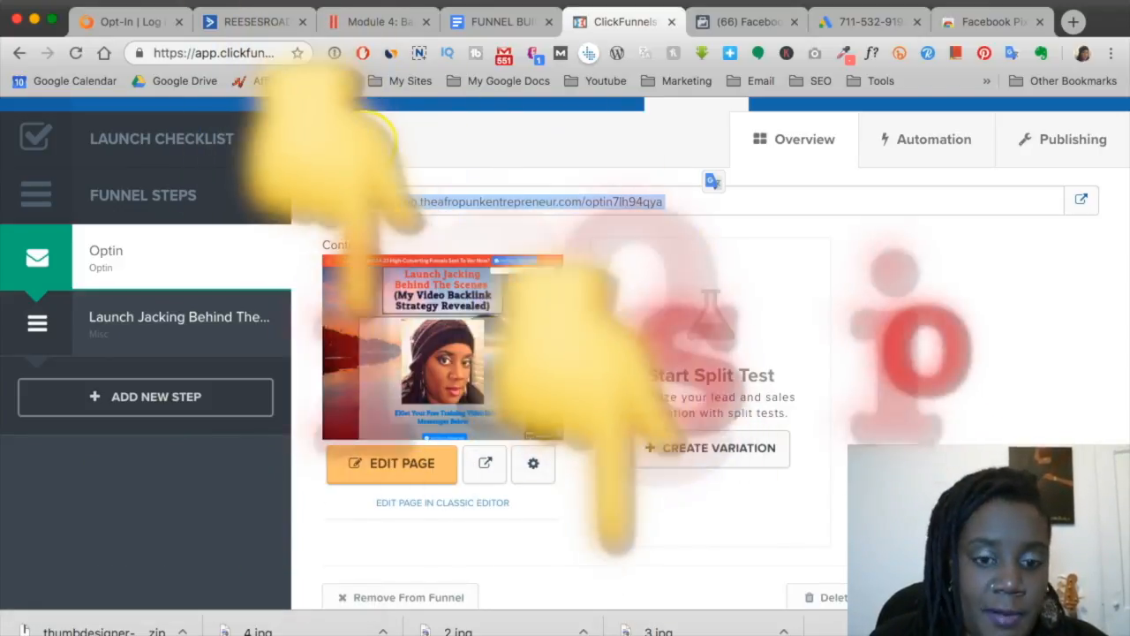
pyautogui.scroll(-1, 698, 353)
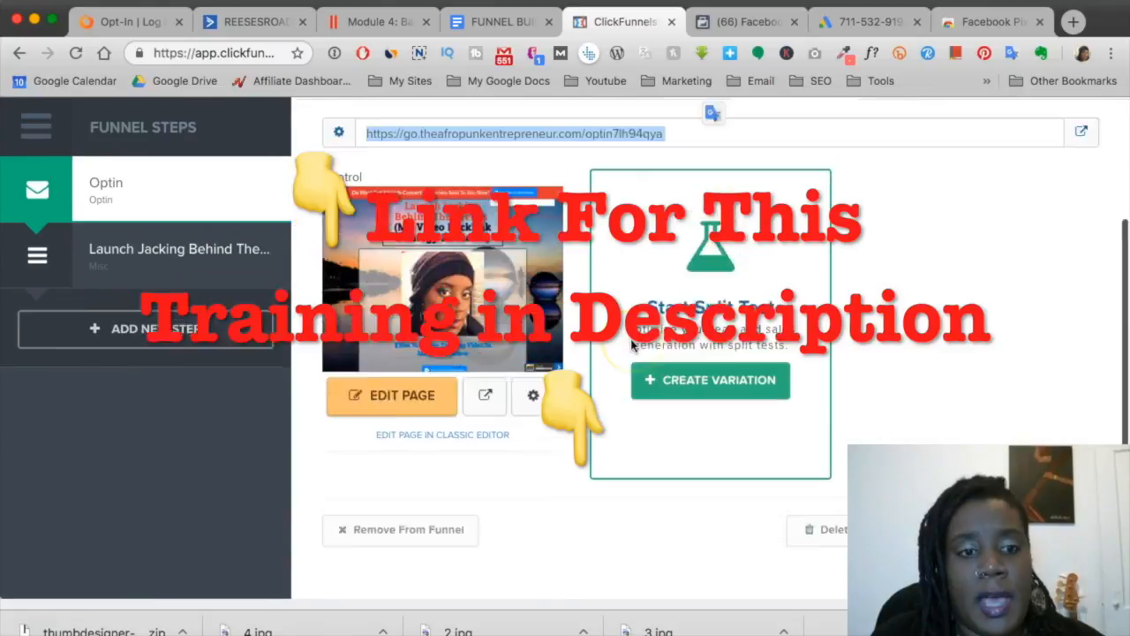
pyautogui.scroll(3, 759, 218)
pyautogui.moveTo(1083, 129)
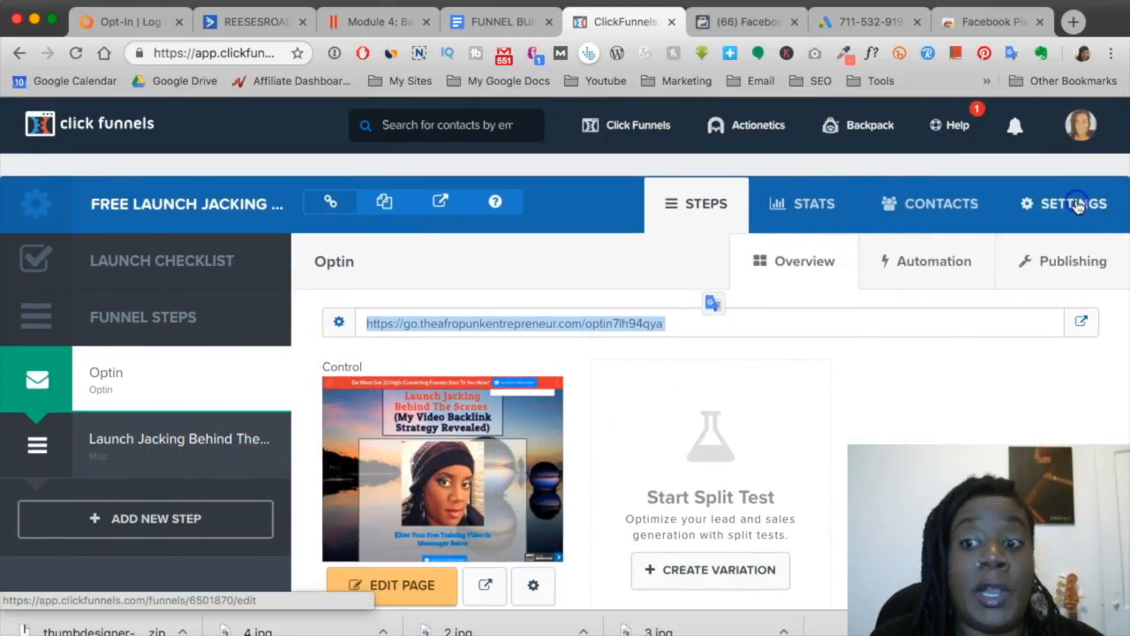
pyautogui.click(1074, 205)
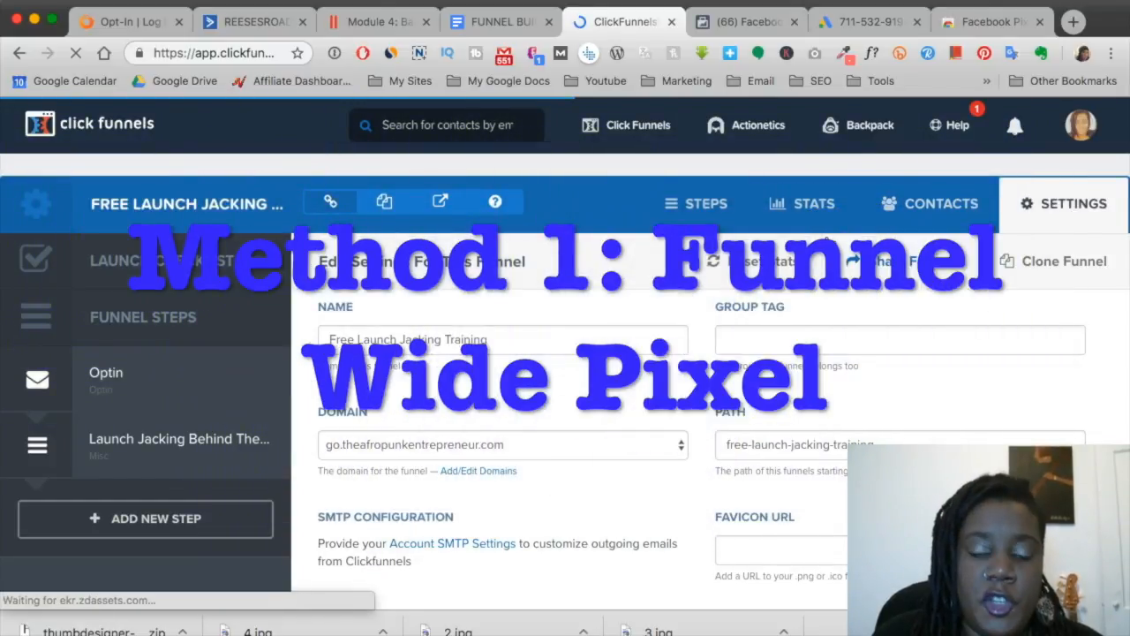
# - Examine the funnel-wide head and body tracking code fields, reading the head code through to its PageView line
pyautogui.scroll(-4, 826, 240)
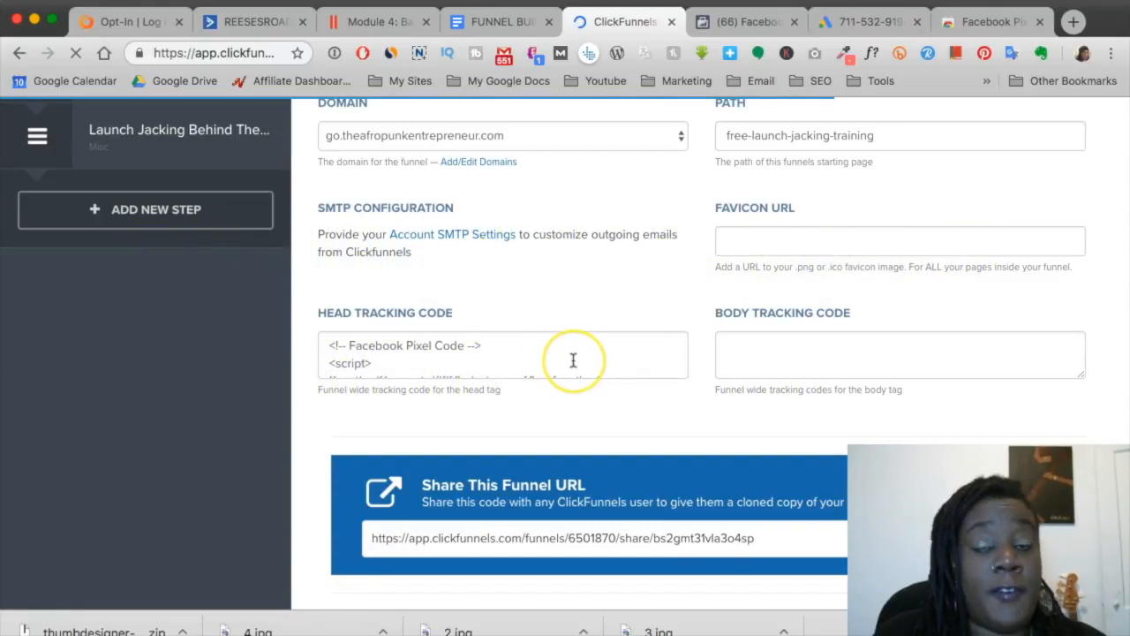
pyautogui.scroll(1, 573, 359)
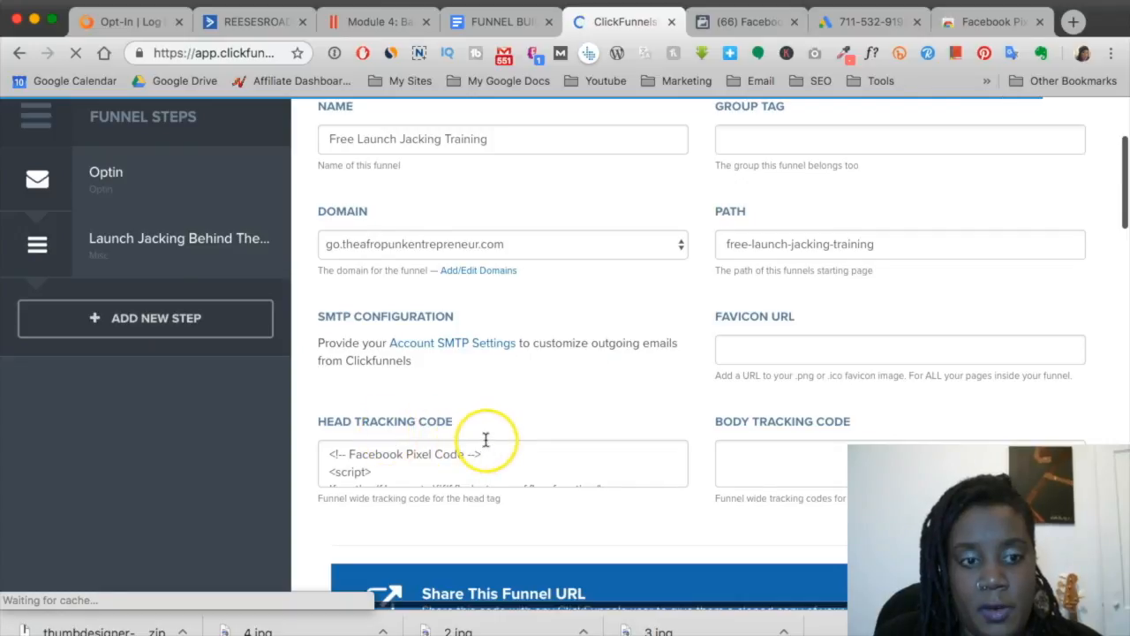
pyautogui.scroll(1, 484, 441)
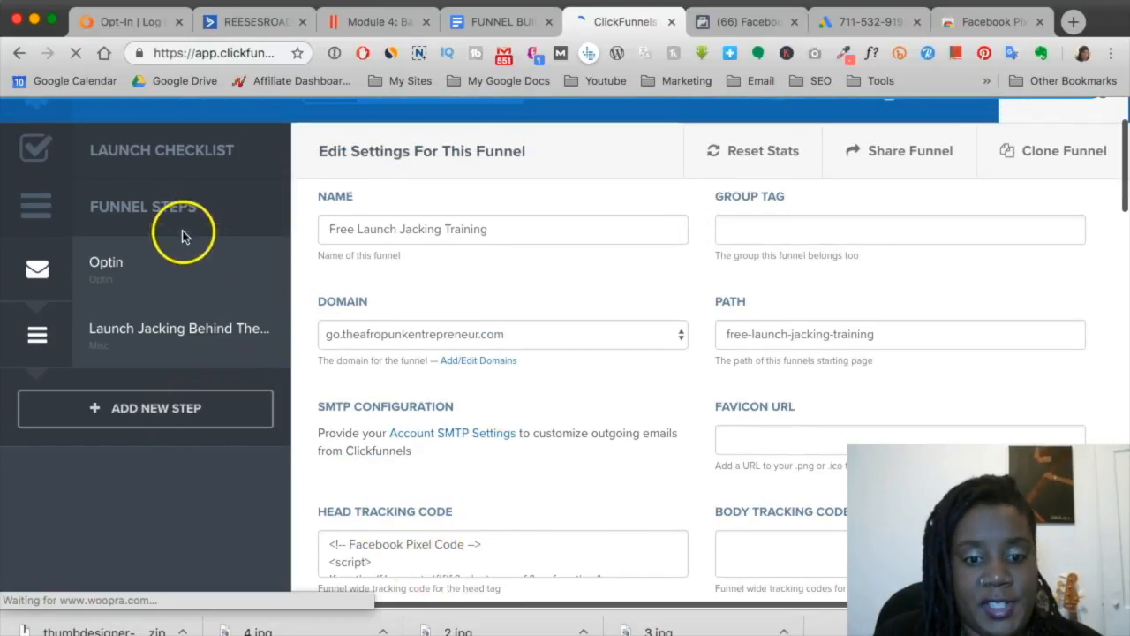
pyautogui.scroll(-3, 575, 471)
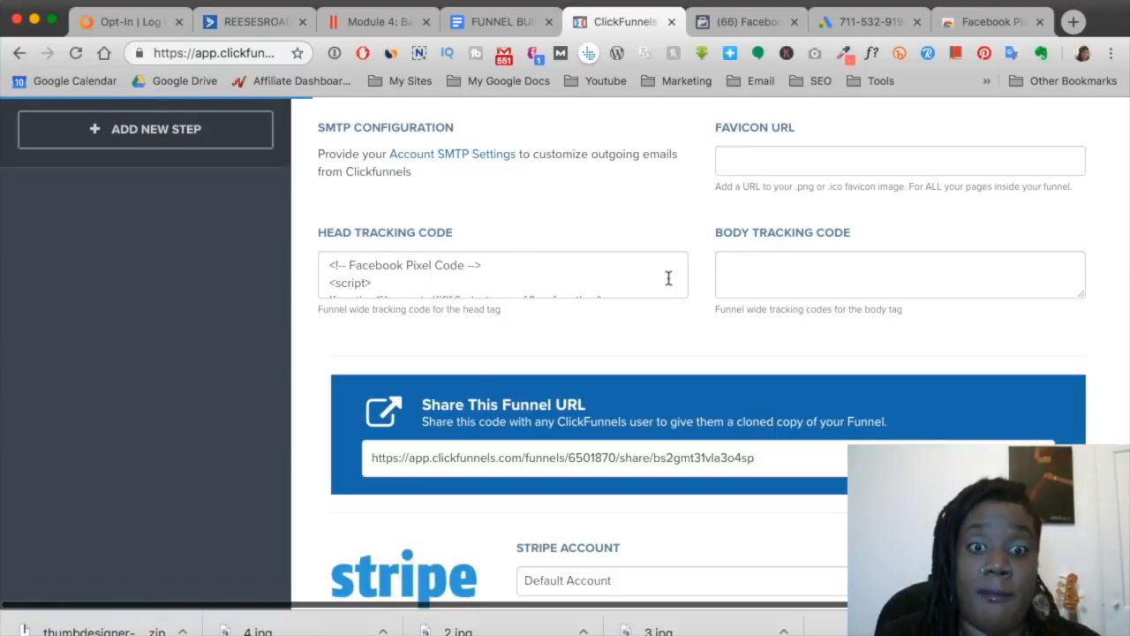
pyautogui.scroll(3, 668, 279)
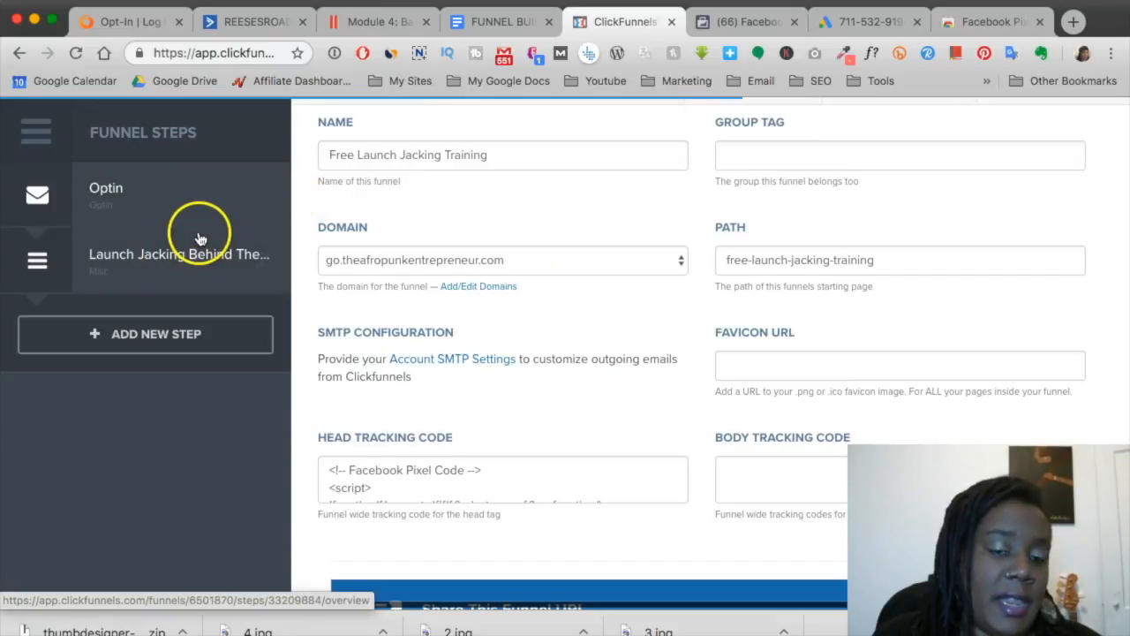
pyautogui.scroll(-4, 199, 239)
pyautogui.click(633, 235)
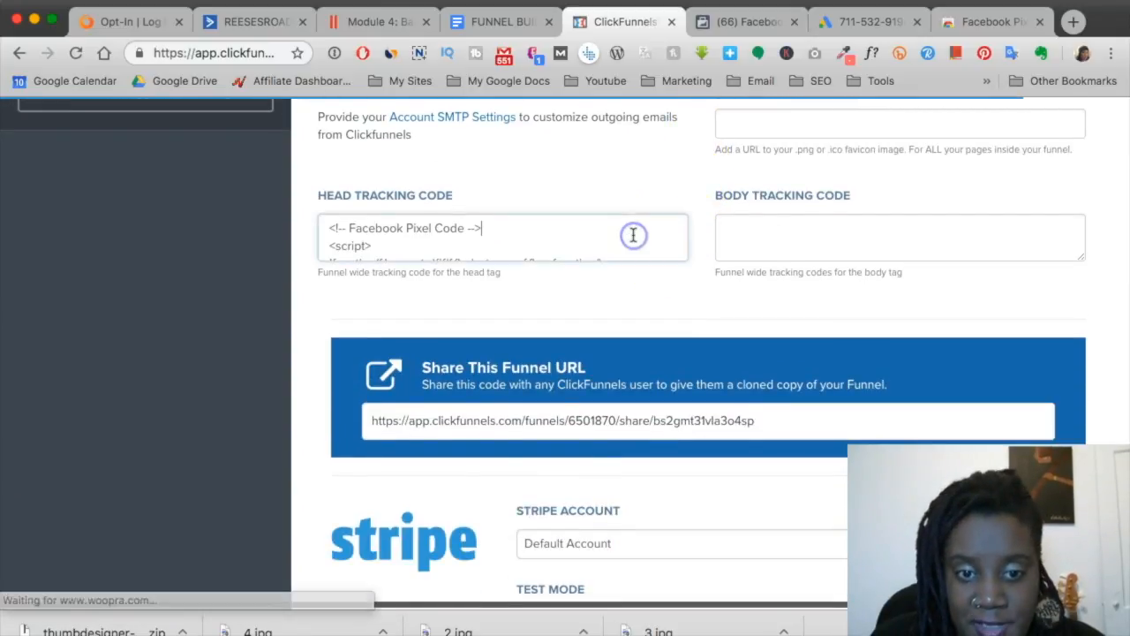
pyautogui.press('Down')
pyautogui.press('Down')
pyautogui.press('Down')
pyautogui.press('Down')
pyautogui.press('Down')
pyautogui.press('Down')
pyautogui.press('Down')
pyautogui.press('Down')
pyautogui.press('Down')
pyautogui.press('Down')
pyautogui.press('Down')
pyautogui.press('Down')
pyautogui.press('Down')
pyautogui.press('Down')
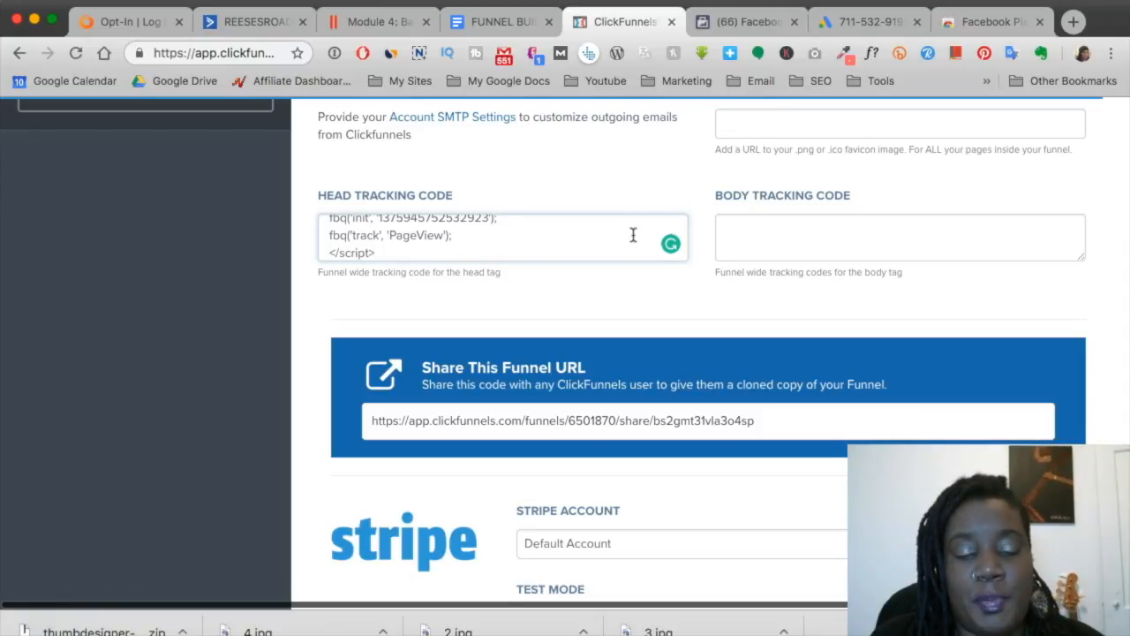
pyautogui.click(634, 234)
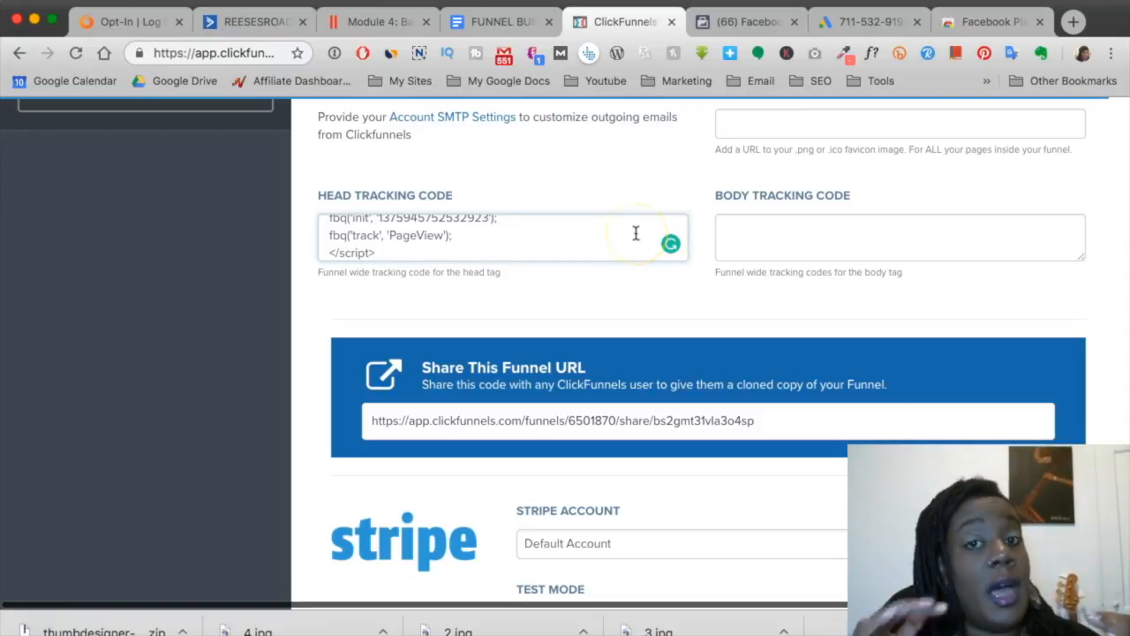
pyautogui.click(695, 215)
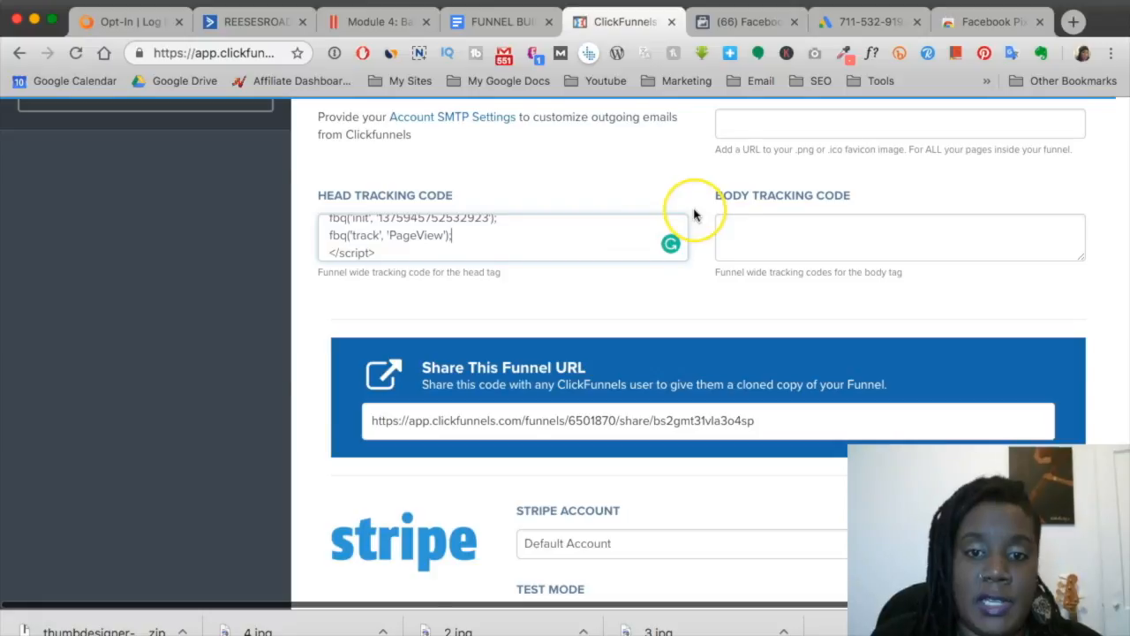
# - Open the Launch Jacking Behind The Scenes funnel step in the page editor and bring up its header tracking code
pyautogui.scroll(5, 693, 208)
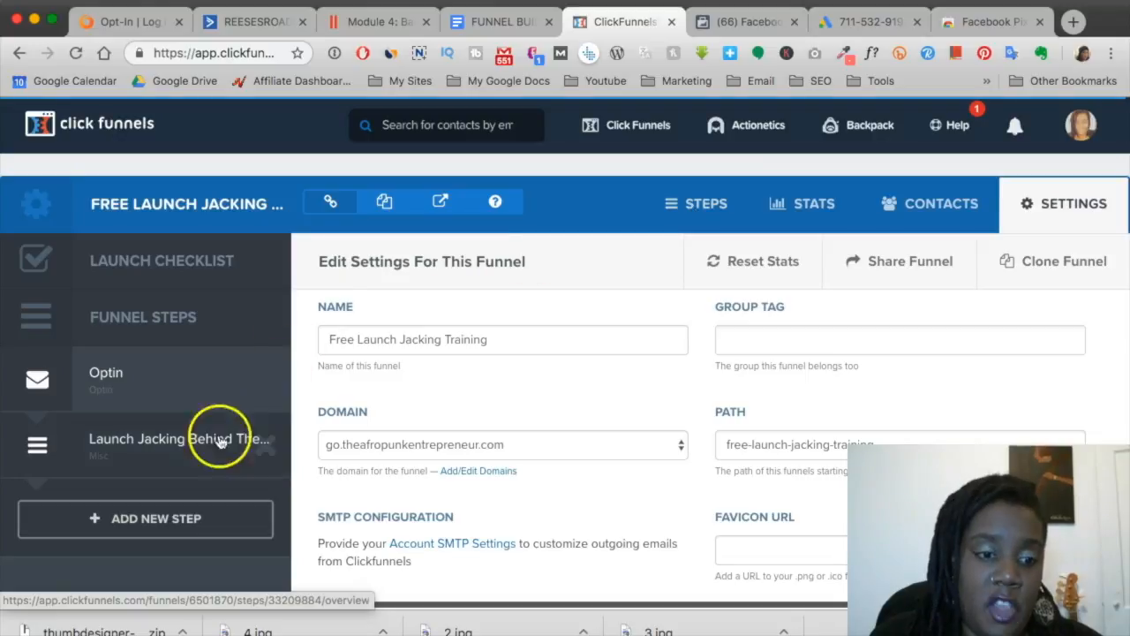
pyautogui.click(148, 447)
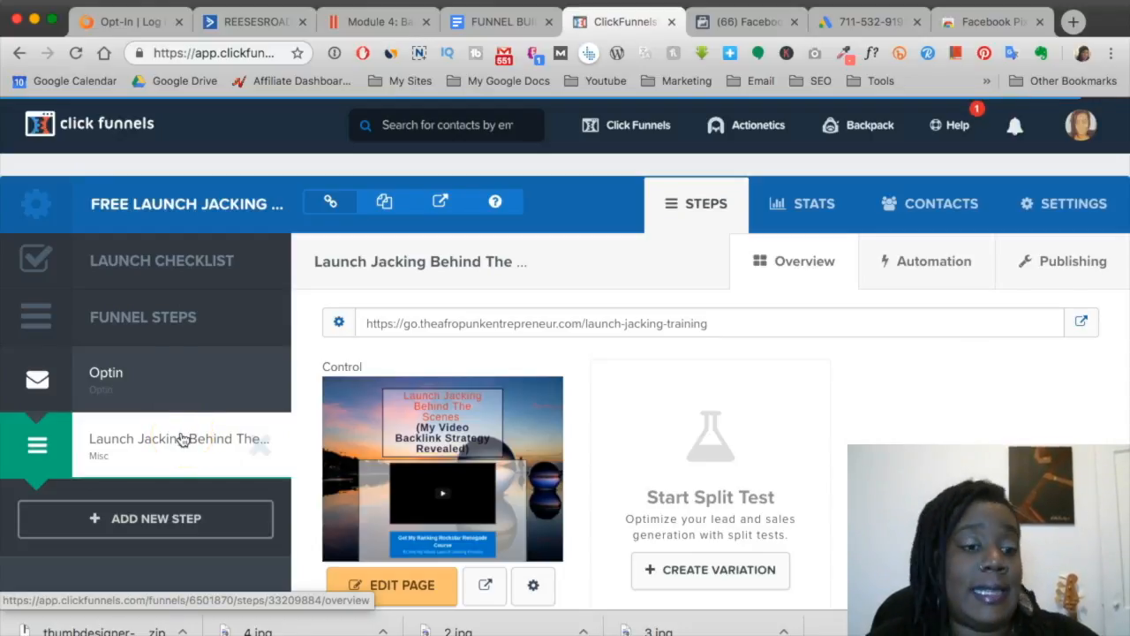
pyautogui.scroll(-3, 479, 366)
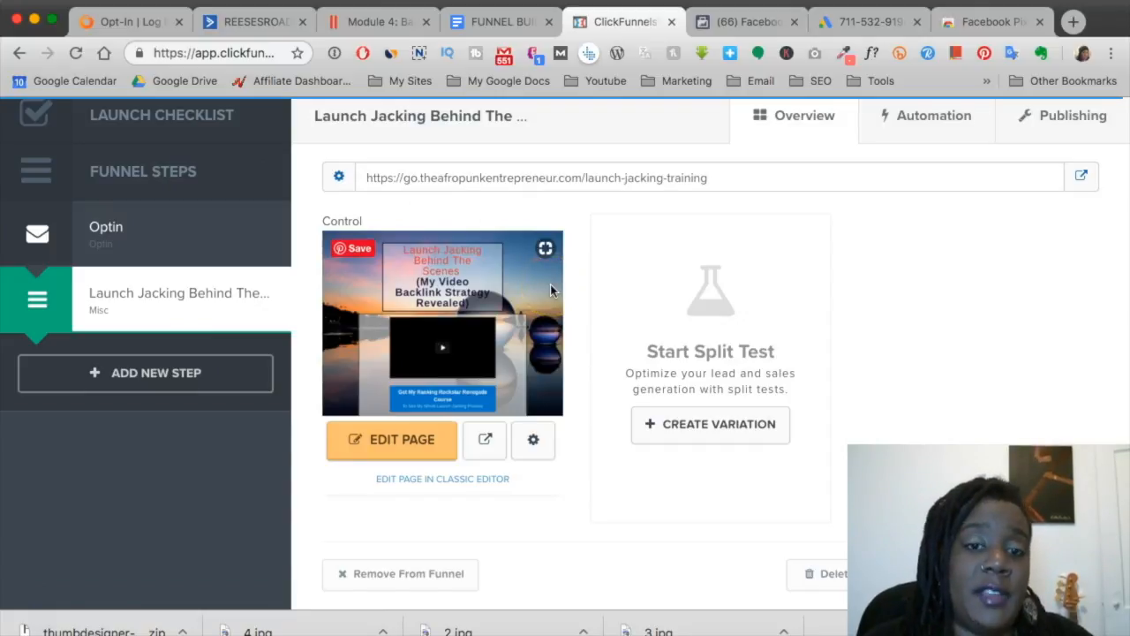
pyautogui.scroll(1, 550, 284)
pyautogui.click(393, 482)
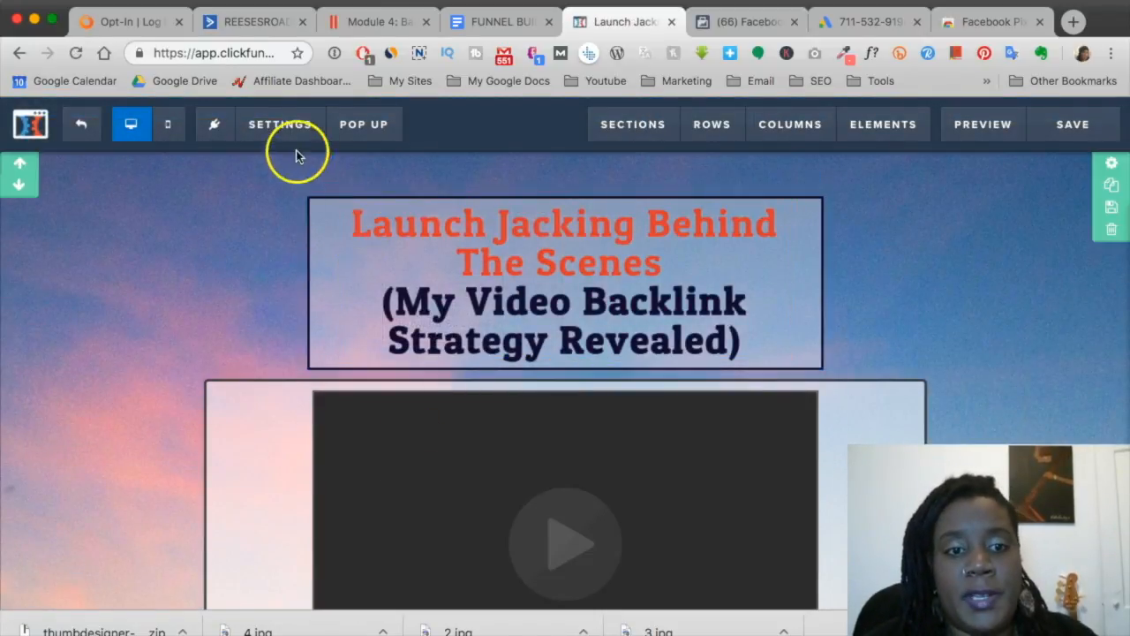
pyautogui.click(279, 123)
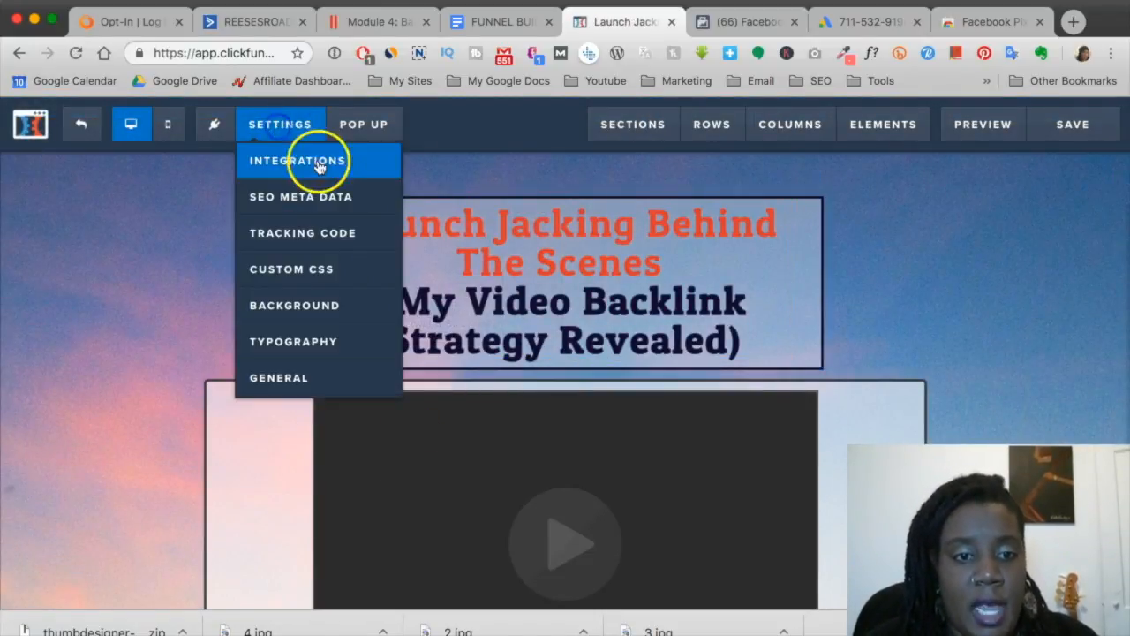
pyautogui.click(296, 235)
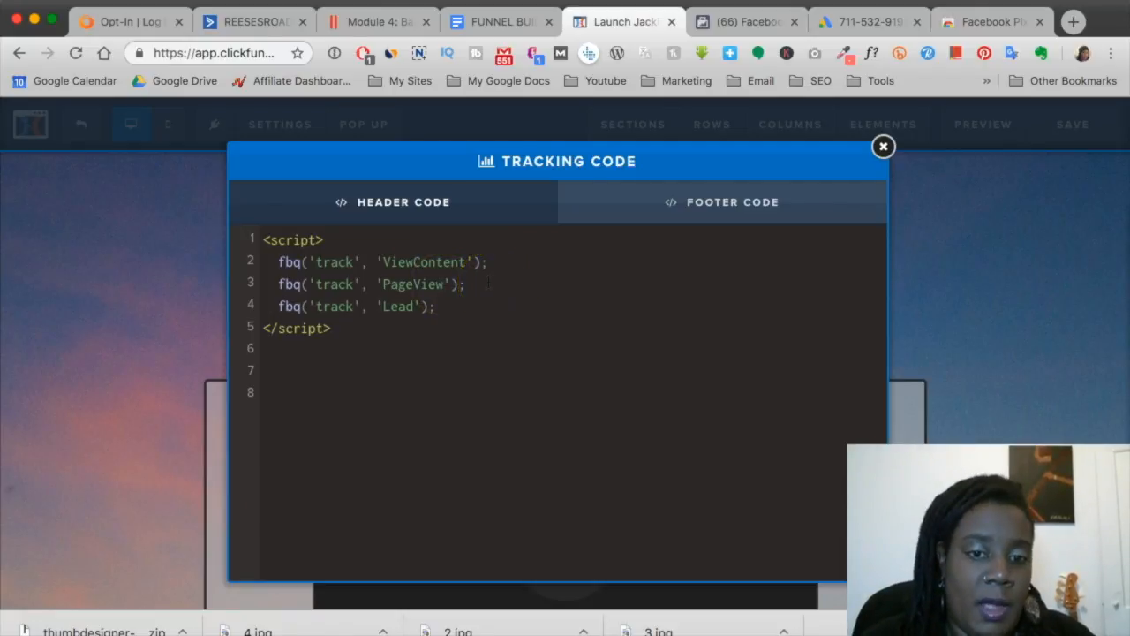
# - Try adding fbq('track', 'Lead'); below the closing script tag in the header code, and delete the extra line
pyautogui.click(390, 333)
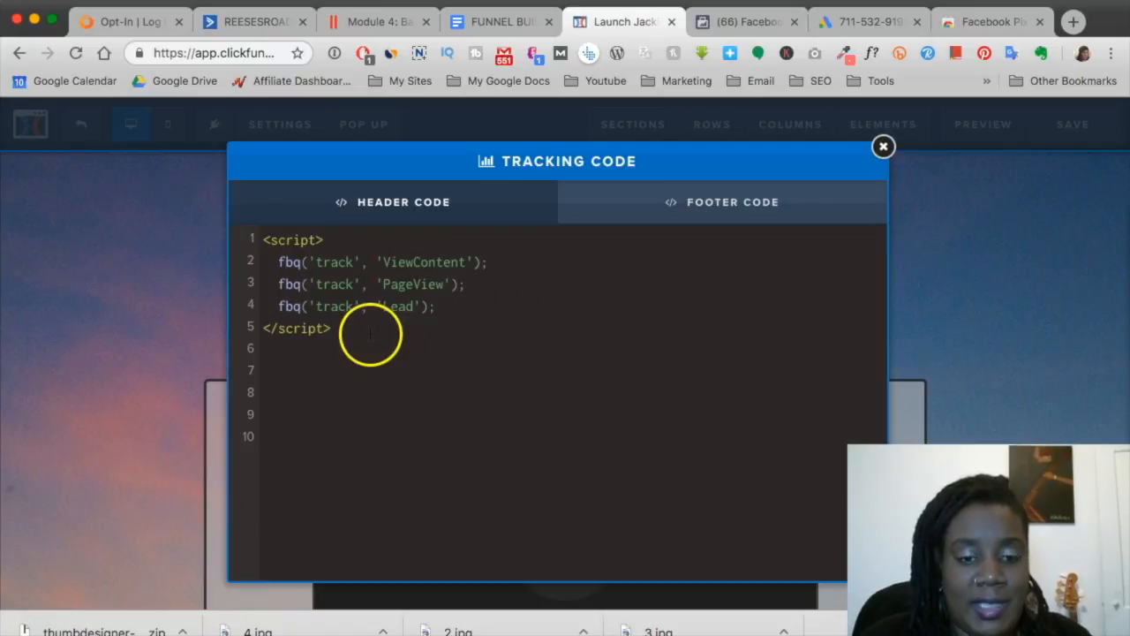
pyautogui.write("fbq('track', 'Lead');")
pyautogui.moveTo(452, 367); pyautogui.dragTo(281, 363)
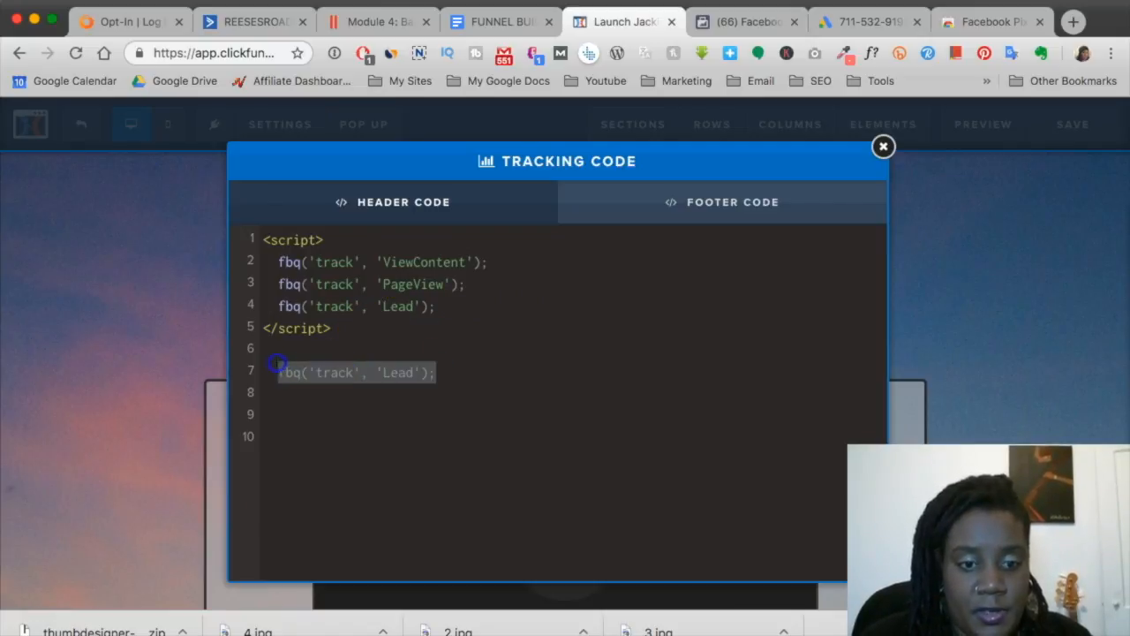
pyautogui.press('BackSpace')
pyautogui.moveTo(439, 305); pyautogui.dragTo(269, 307)
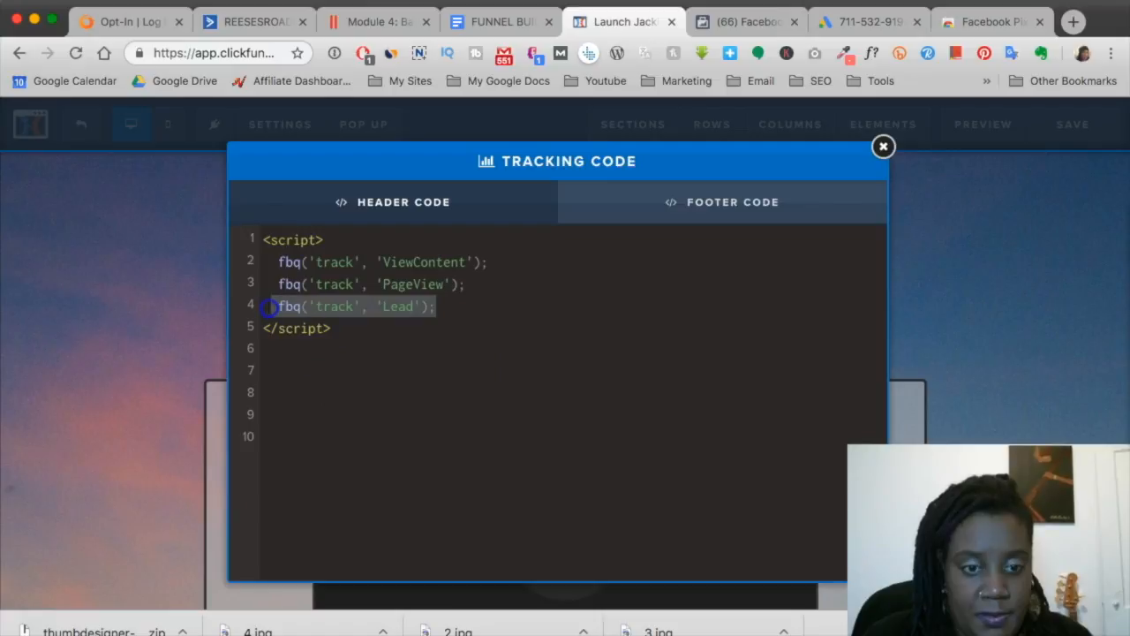
pyautogui.press('Right')
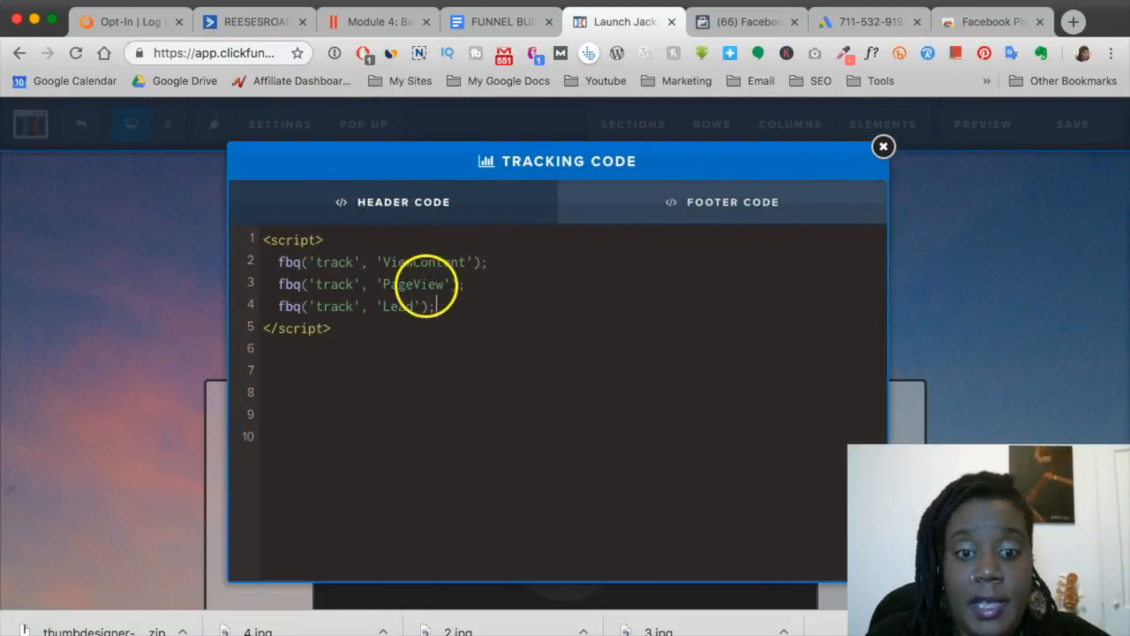
# - Close the tracking code dialog and save the Launch Jacking page
pyautogui.click(883, 146)
pyautogui.click(1090, 124)
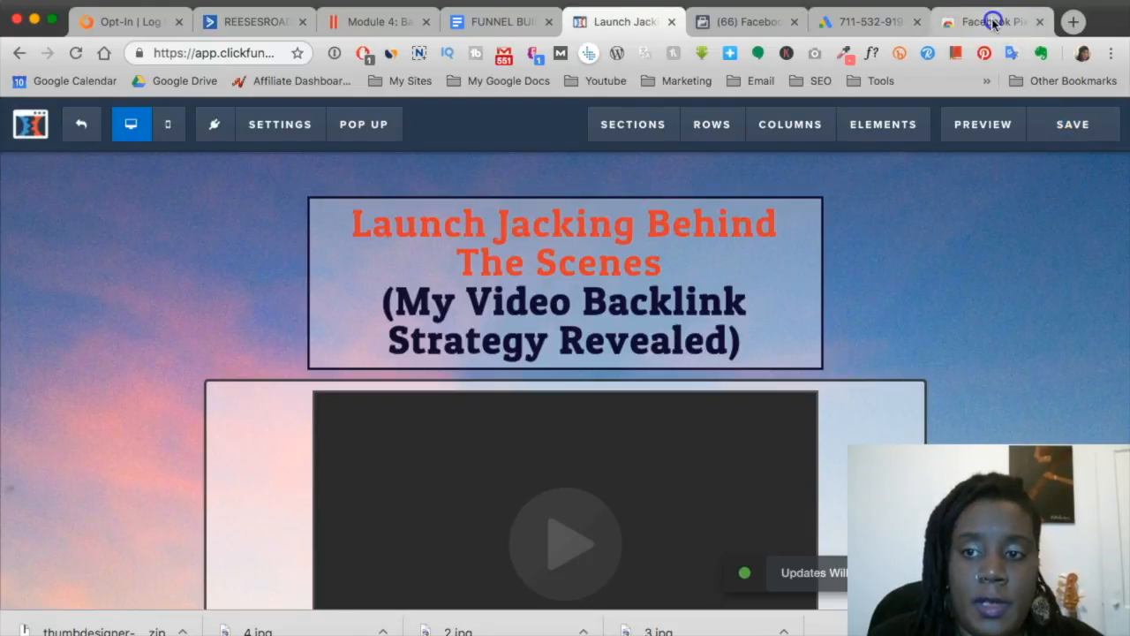
# - Add the Facebook Pixel Helper extension to Chrome from the Chrome Web Store and dismiss the installation notice
pyautogui.click(993, 23)
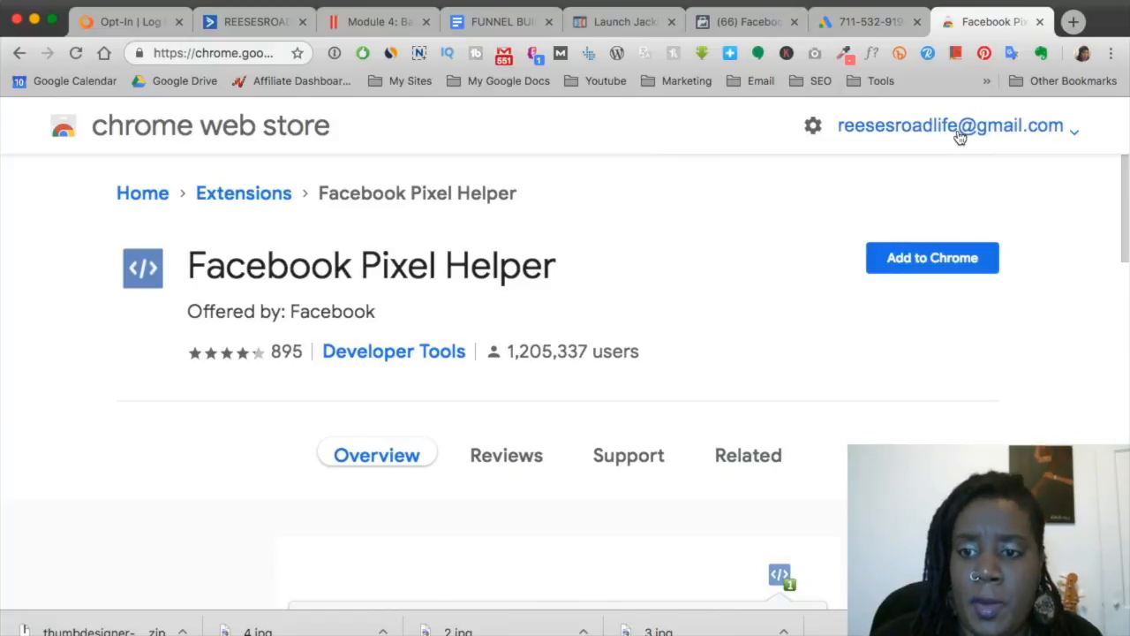
pyautogui.click(928, 254)
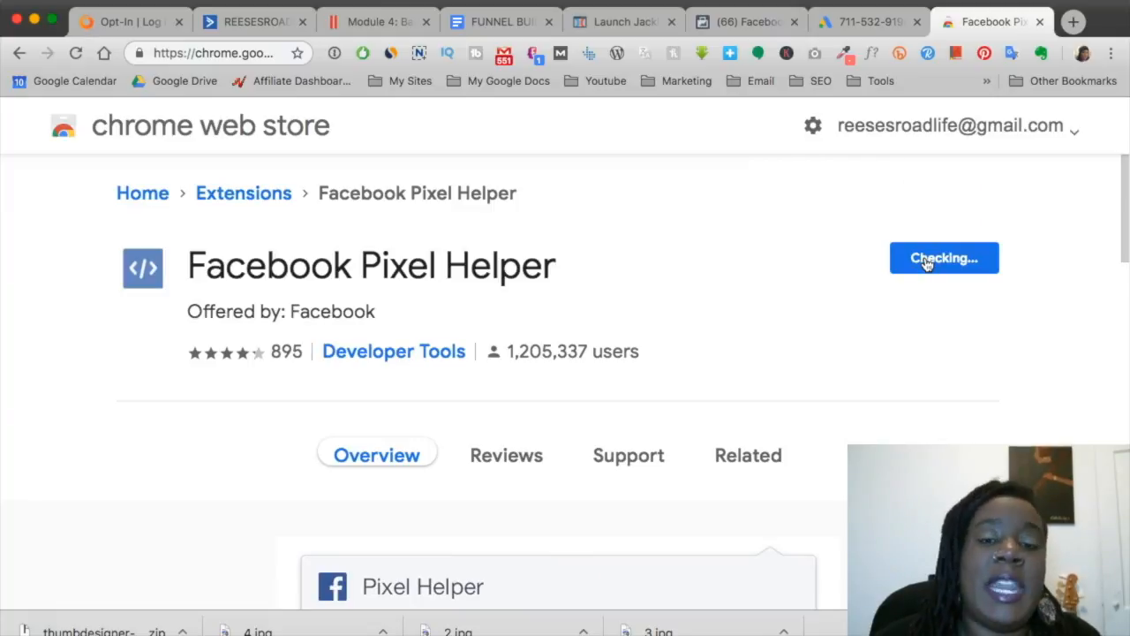
pyautogui.click(670, 205)
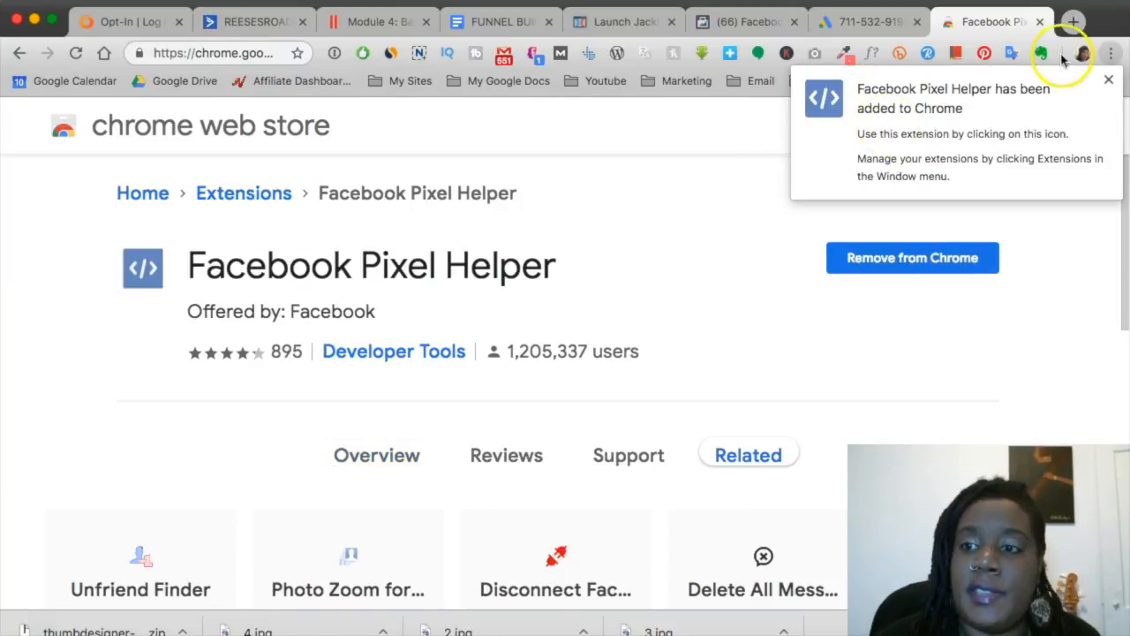
pyautogui.click(1108, 80)
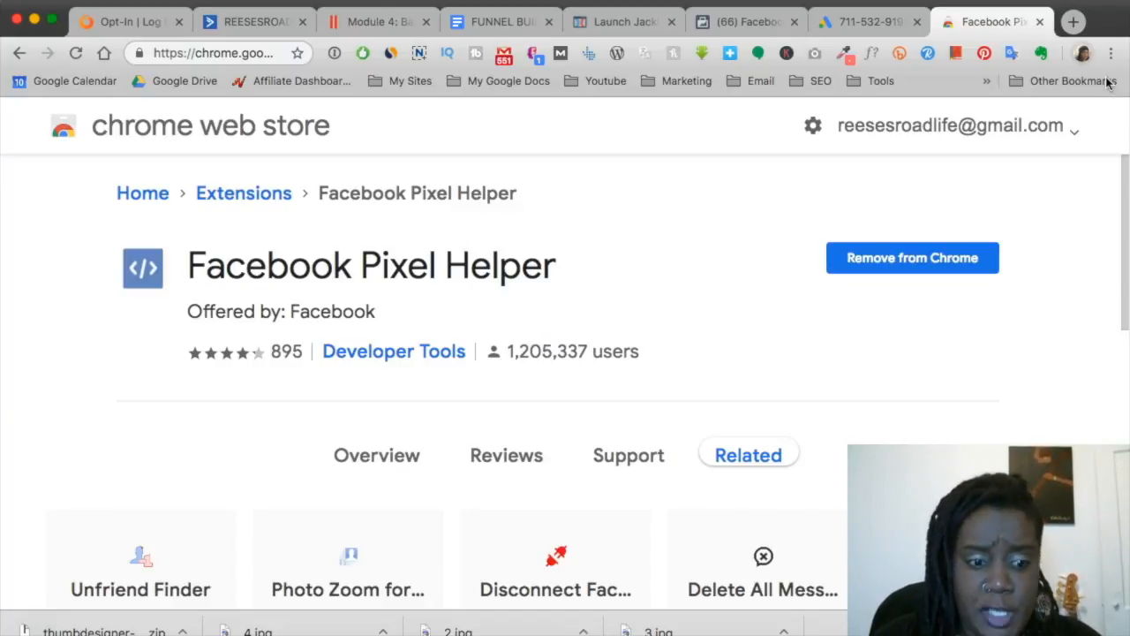
# - Switch to Google Ads and leave the Google Ads tag details in Audience manager to return to the campaign
pyautogui.click(864, 27)
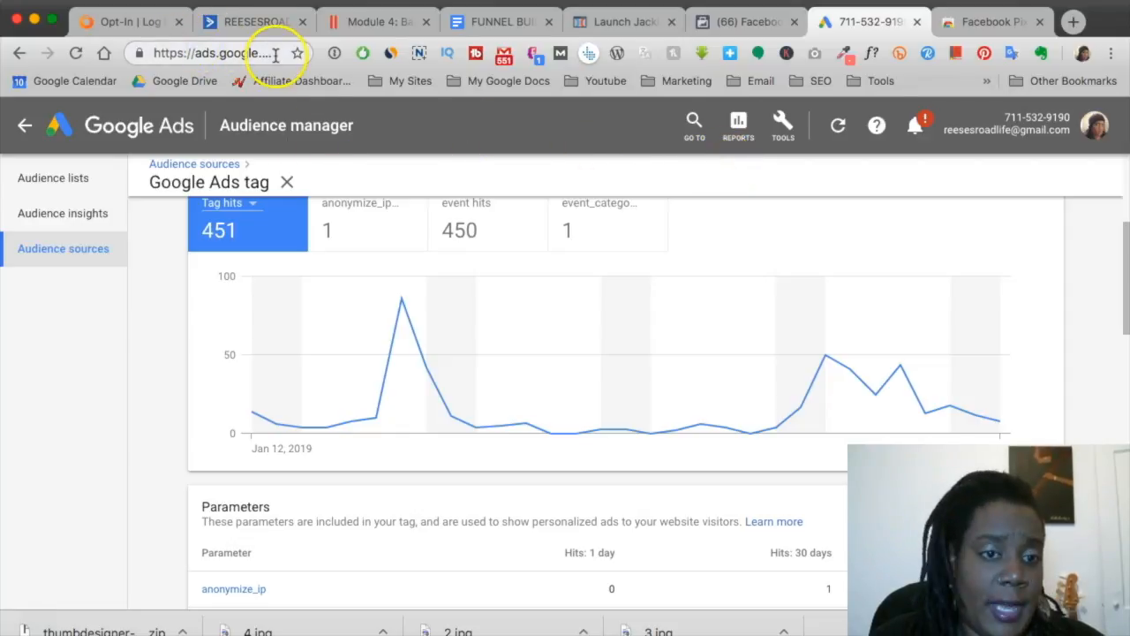
pyautogui.click(26, 125)
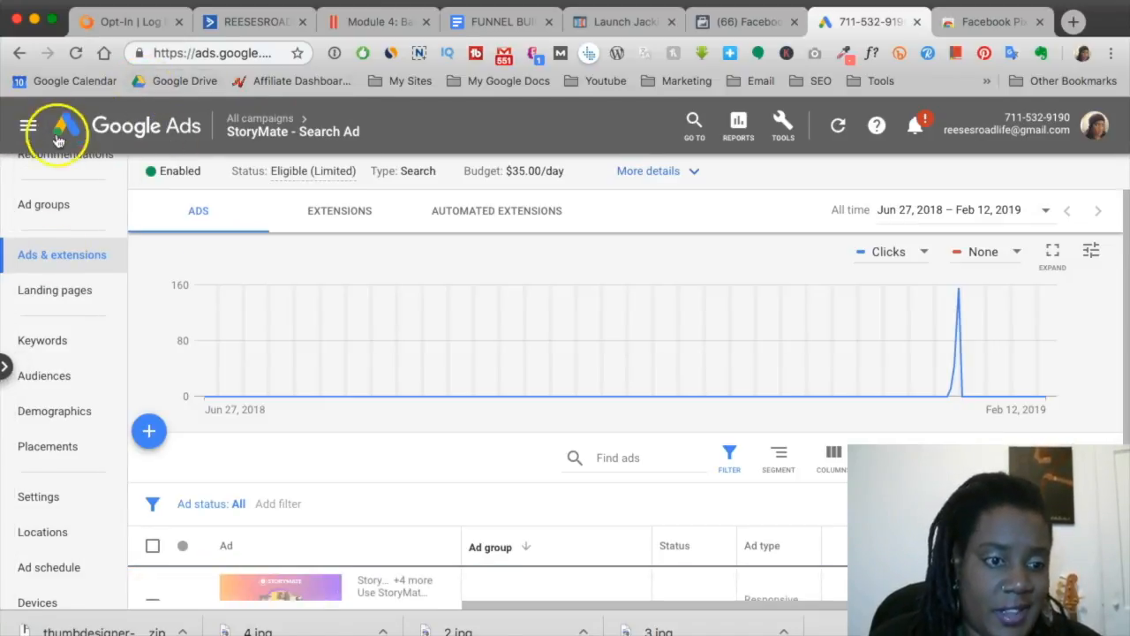
pyautogui.click(7, 366)
pyautogui.click(196, 365)
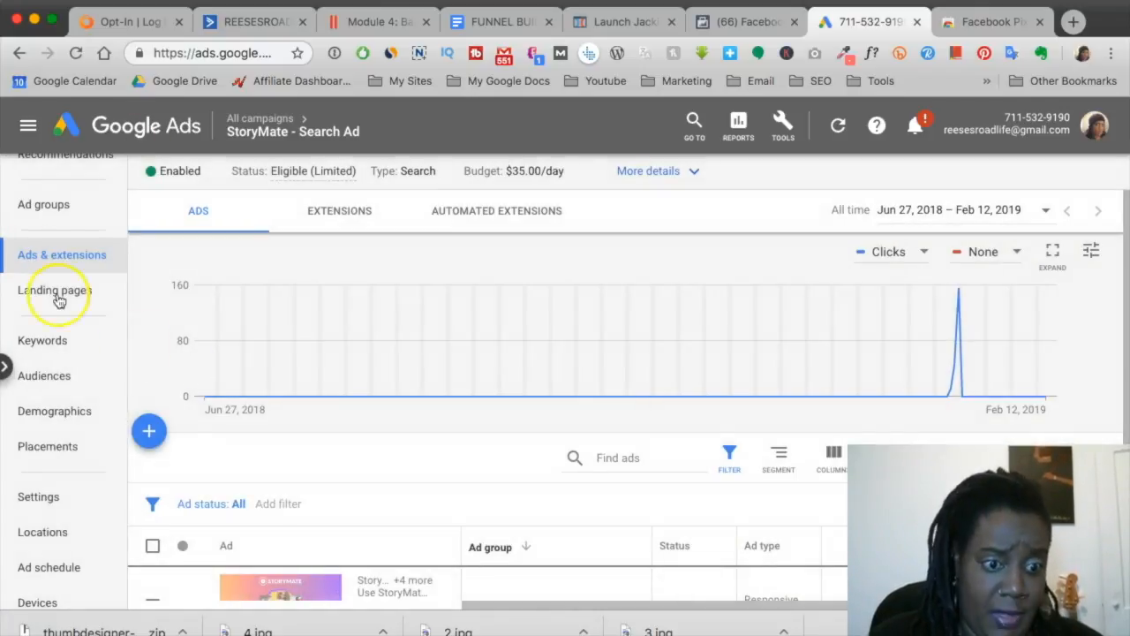
# - Open the audience sources in the Google Ads Audience manager
pyautogui.scroll(-2, 35, 327)
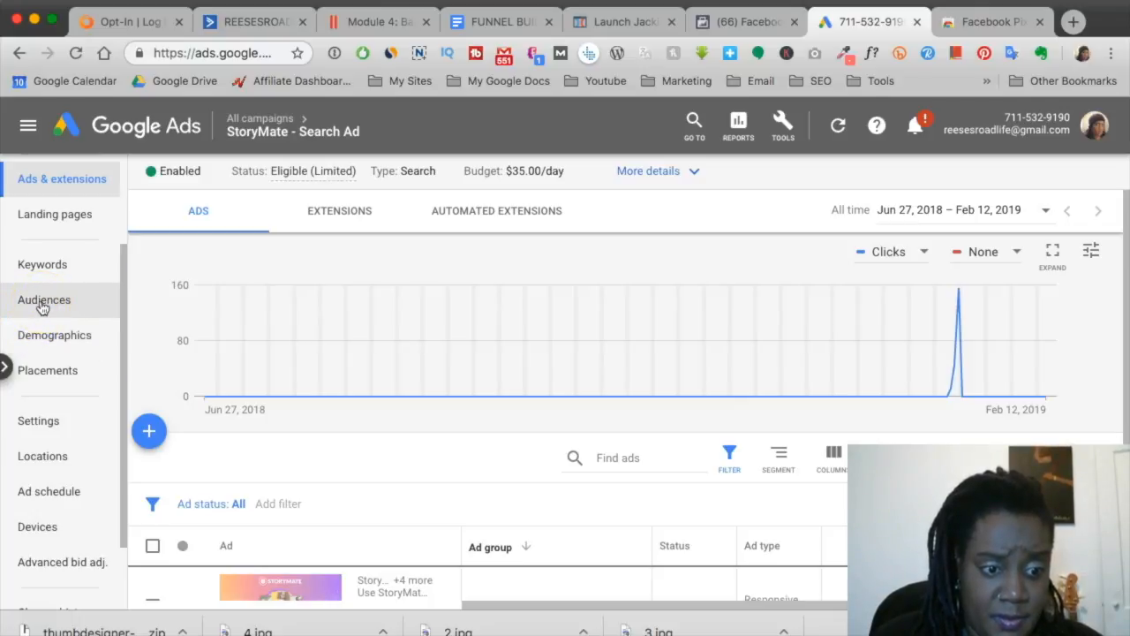
pyautogui.click(791, 123)
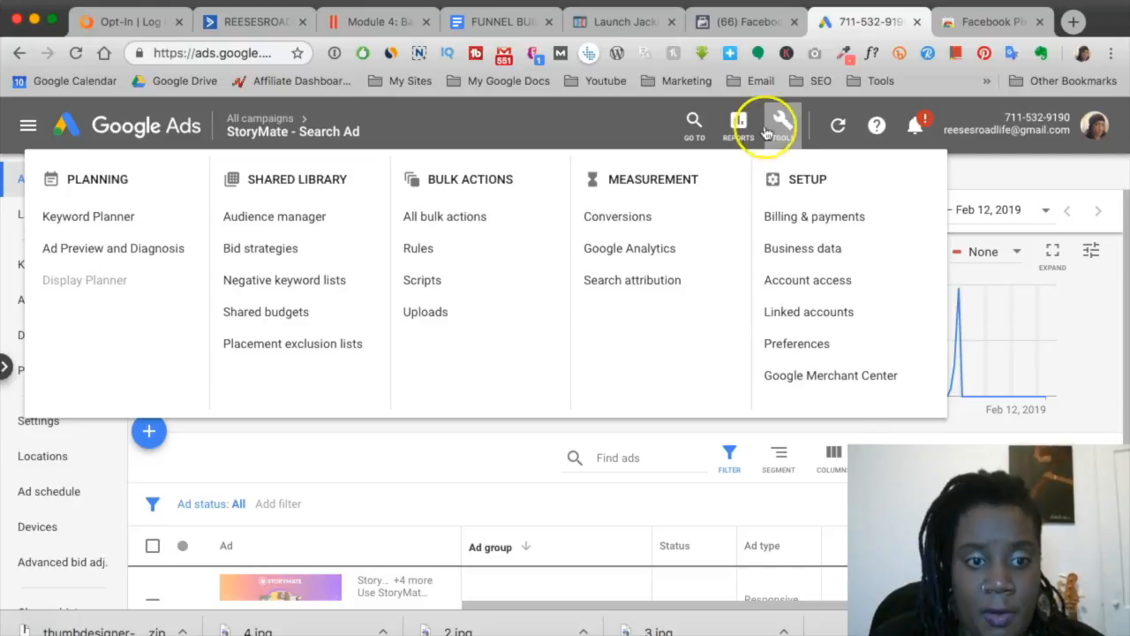
pyautogui.click(262, 216)
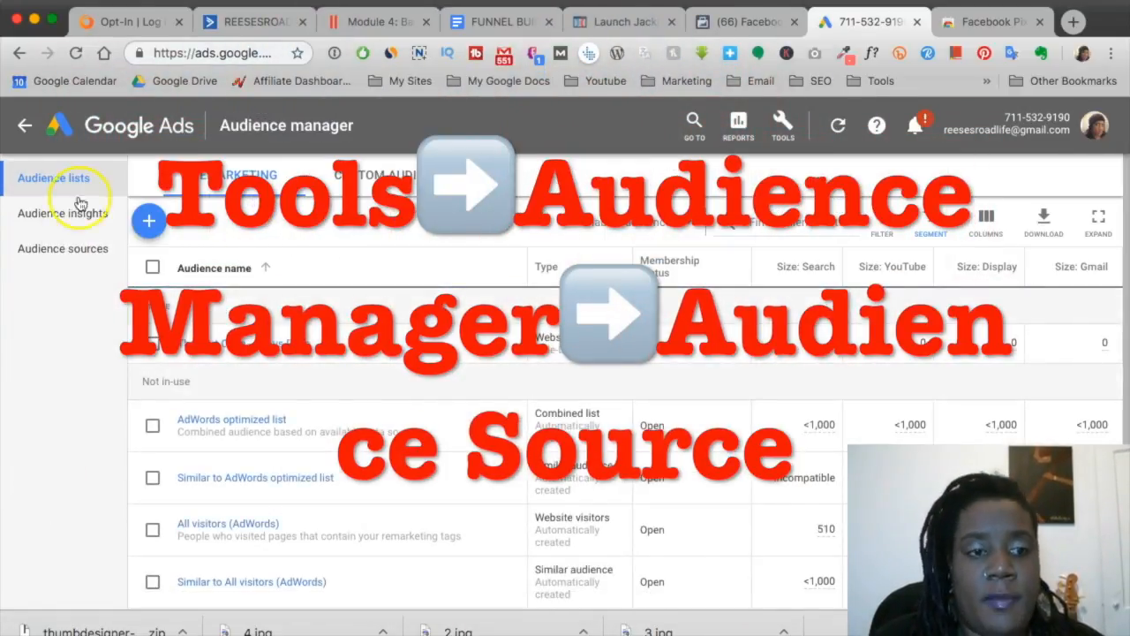
pyautogui.click(72, 251)
# - Open the details of the Google Ads tag source
pyautogui.scroll(-2, 495, 356)
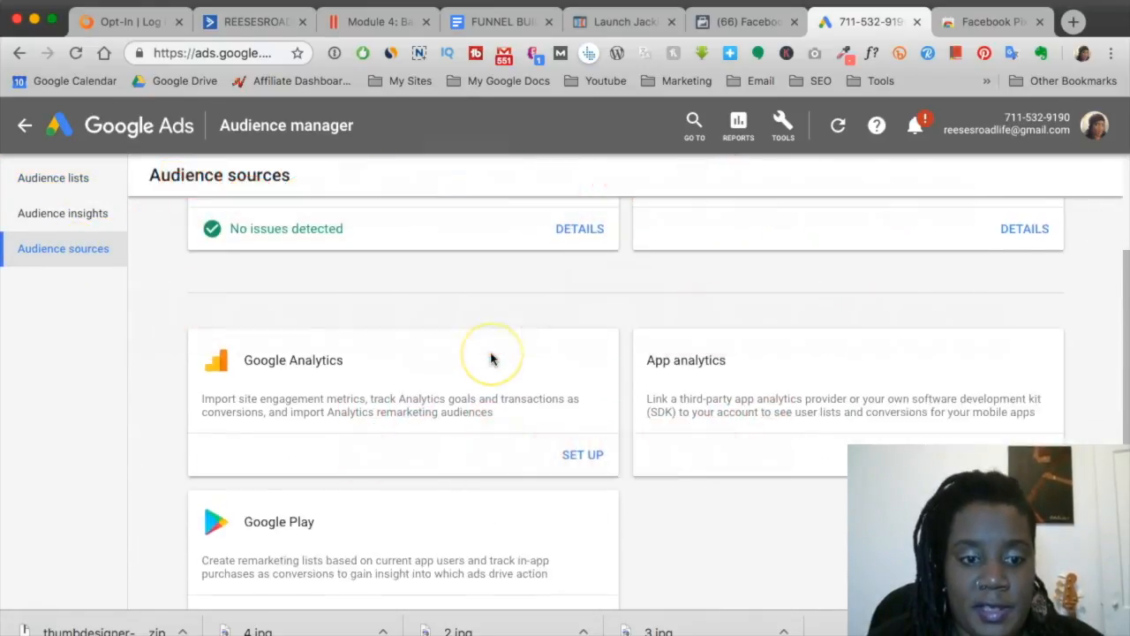
pyautogui.scroll(2, 492, 359)
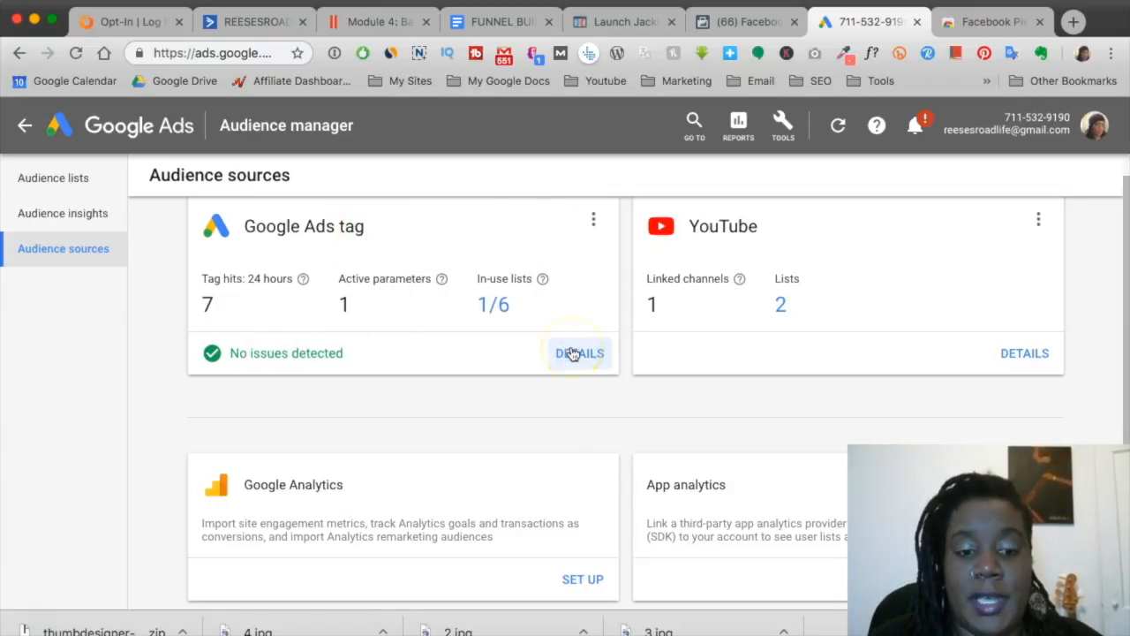
pyautogui.scroll(-3, 586, 277)
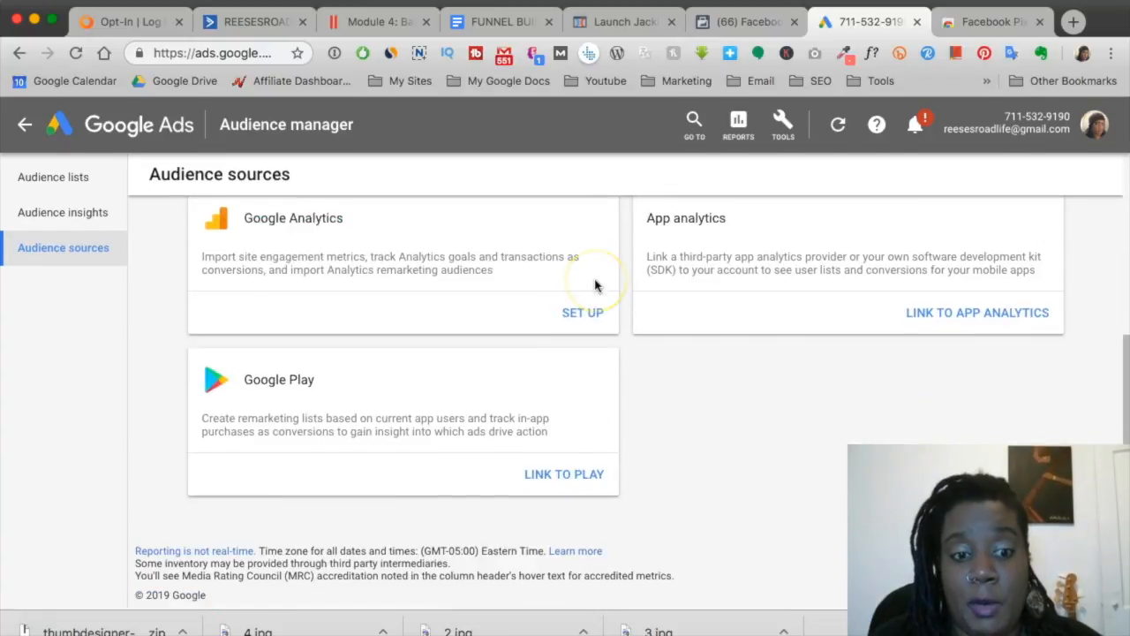
pyautogui.scroll(2, 598, 283)
pyautogui.scroll(1, 562, 320)
pyautogui.click(575, 357)
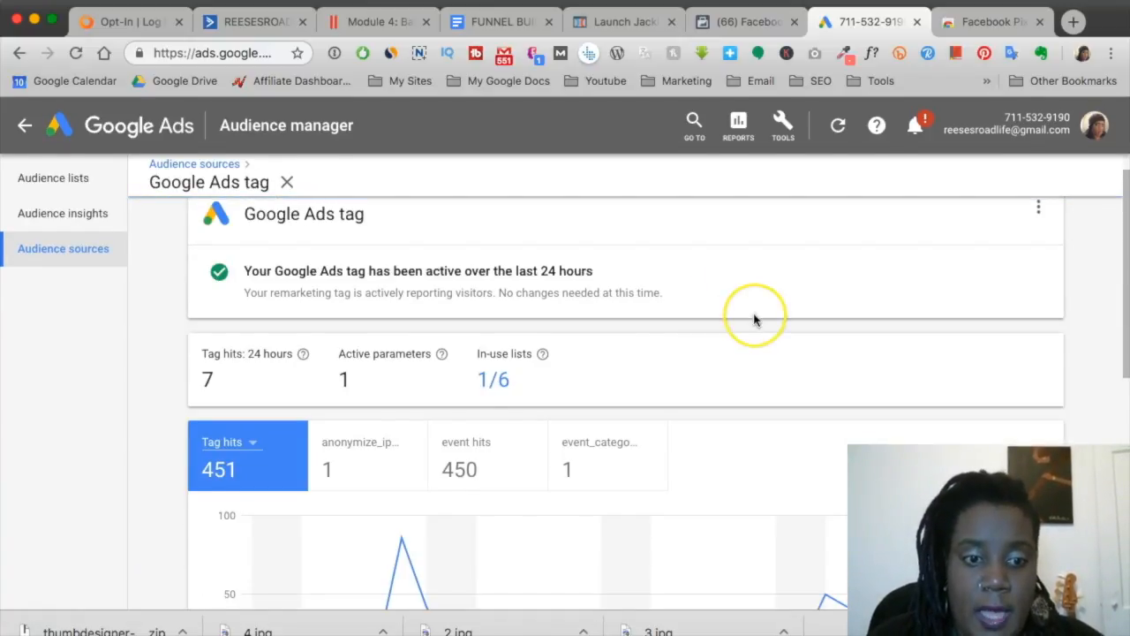
# - Expand the tag setup section and choose to install the tag yourself
pyautogui.scroll(-6, 753, 318)
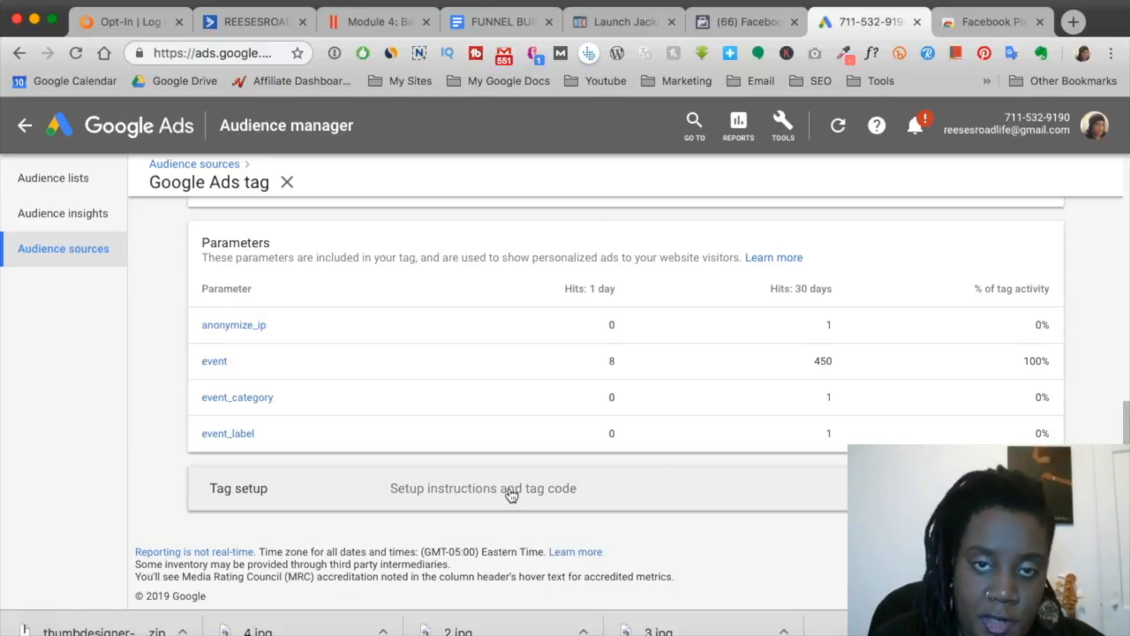
pyautogui.click(511, 491)
pyautogui.scroll(-3, 707, 406)
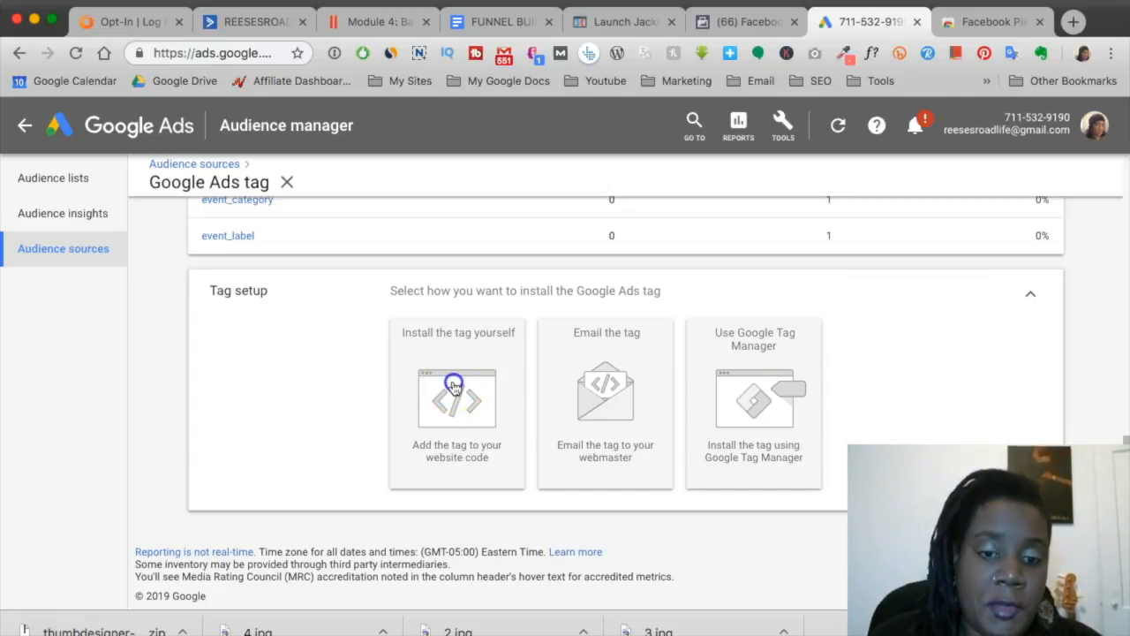
pyautogui.click(453, 385)
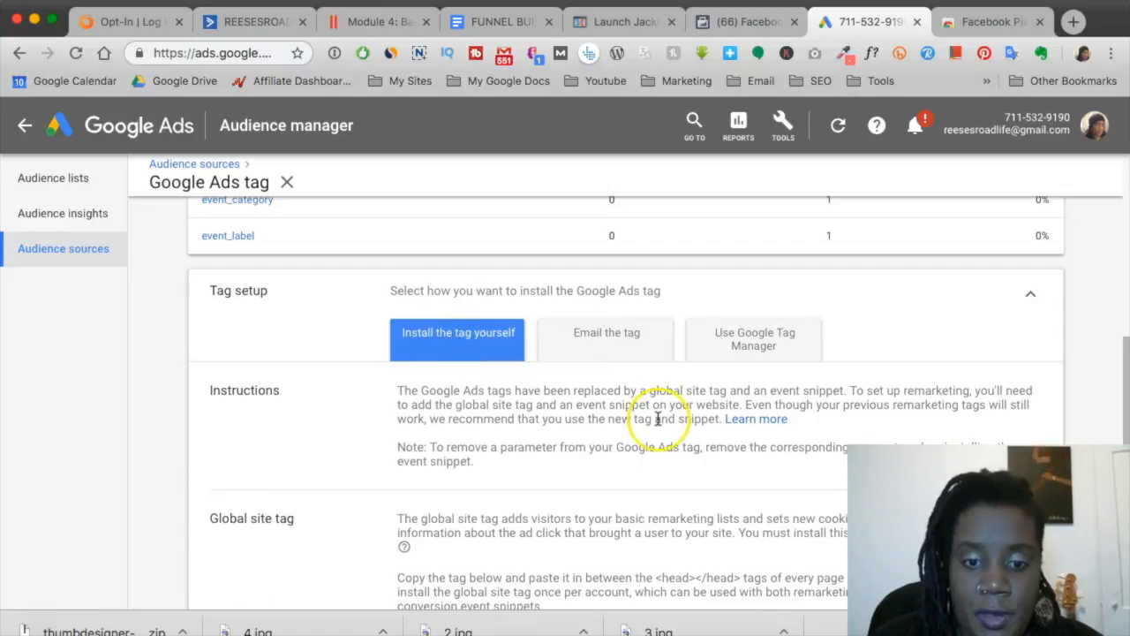
# - Review the tag code by highlighting the global site tag and the page_view event snippet
pyautogui.scroll(-6, 658, 419)
pyautogui.scroll(2, 658, 419)
pyautogui.scroll(3, 492, 436)
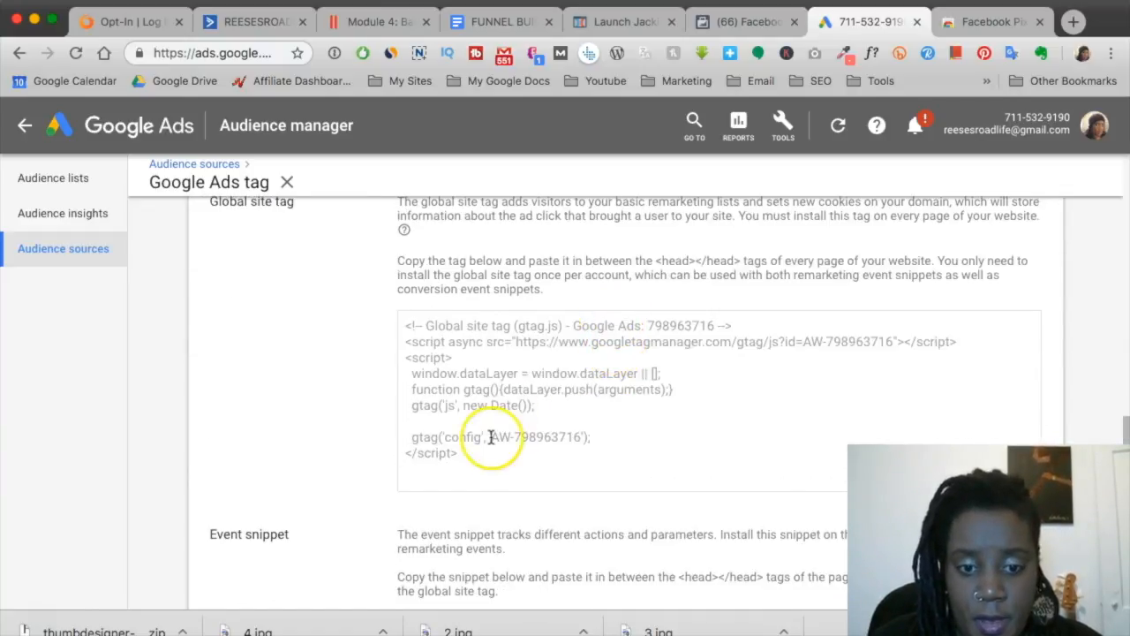
pyautogui.moveTo(469, 454); pyautogui.dragTo(385, 317)
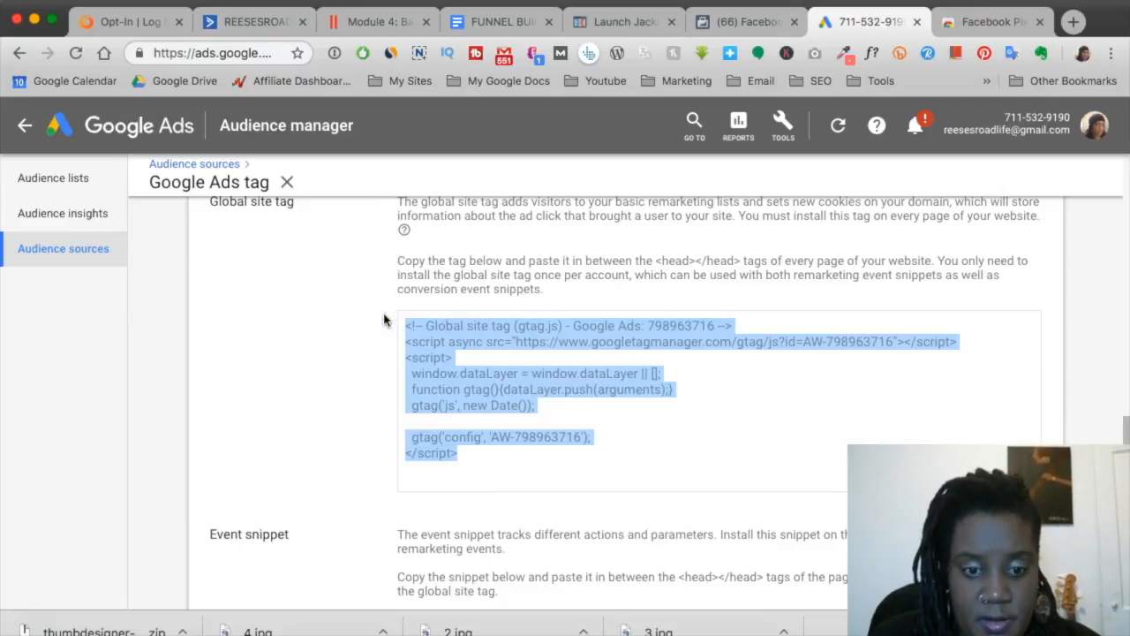
pyautogui.scroll(-5, 811, 449)
pyautogui.moveTo(474, 501); pyautogui.dragTo(398, 401)
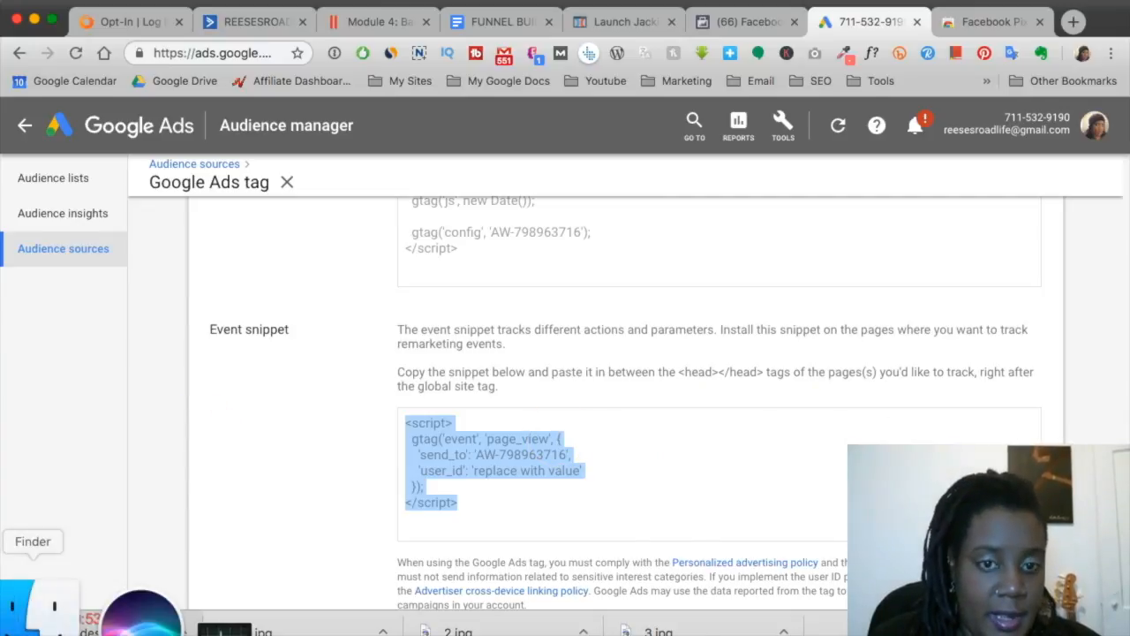
# - Open the Google Site Tag file from the Pixel Codes folder in Finder and copy its entire code
pyautogui.click(30, 609)
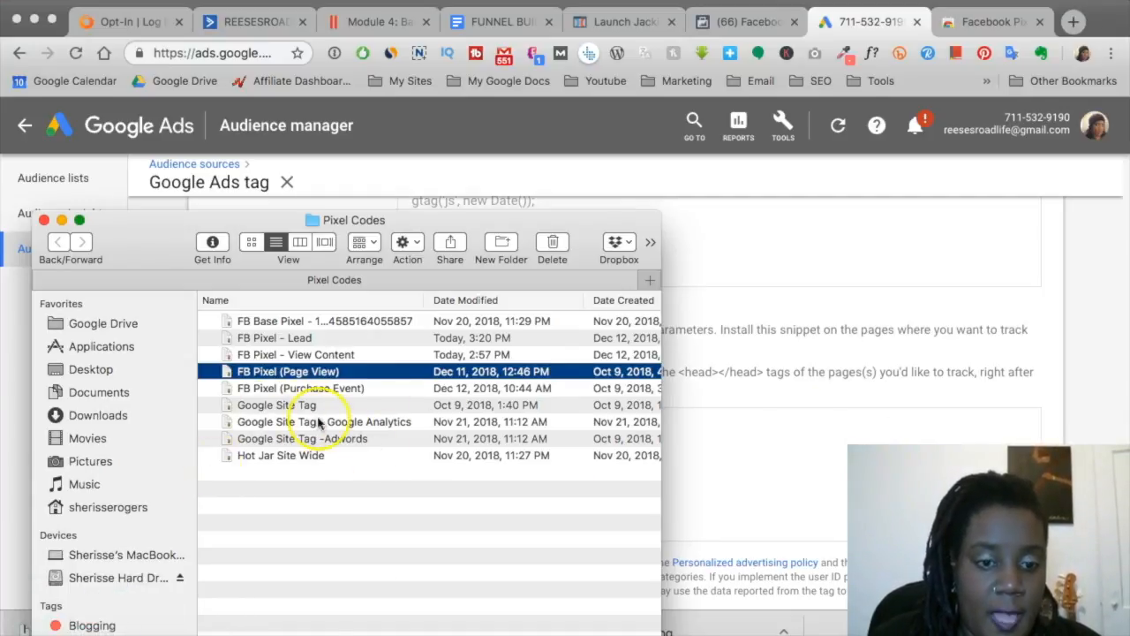
pyautogui.doubleClick(283, 407)
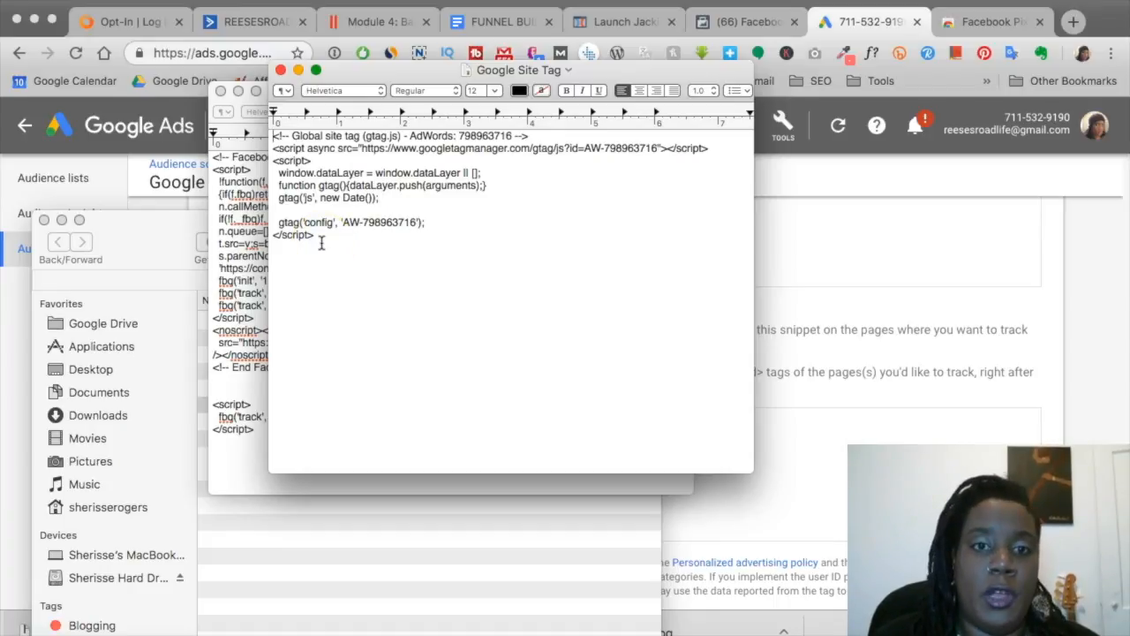
pyautogui.moveTo(328, 250); pyautogui.dragTo(260, 135)
pyautogui.hotkey('ctrl', 'c')
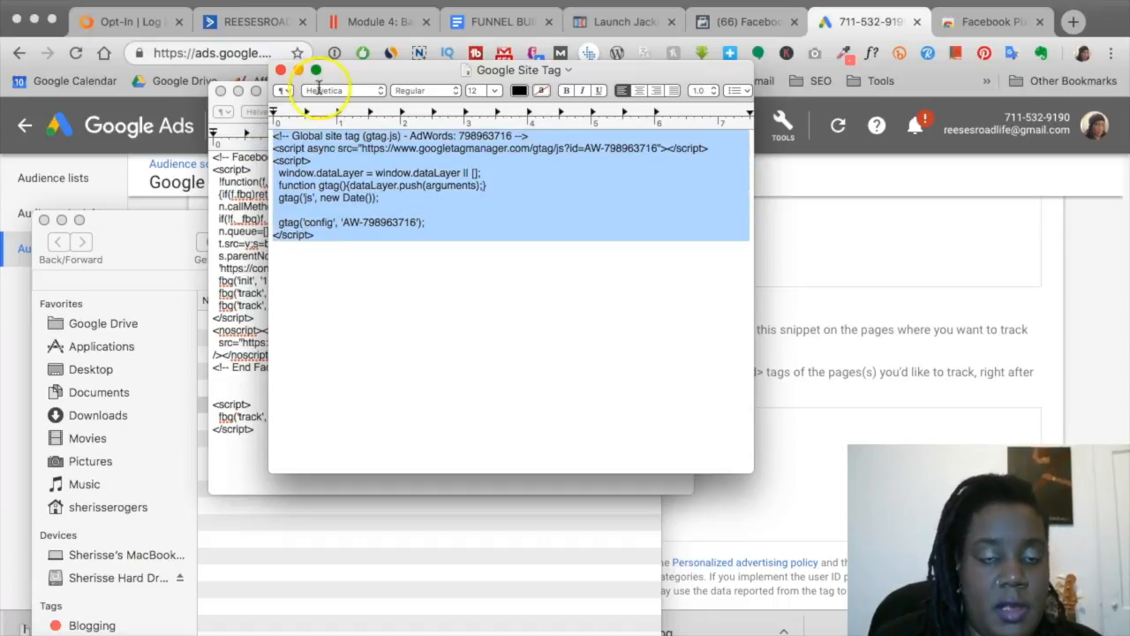
# - Close the Google Site Tag document and minimize the FB Pixel - Lead, FB Pixel - View Content and Pixel Codes windows
pyautogui.click(281, 70)
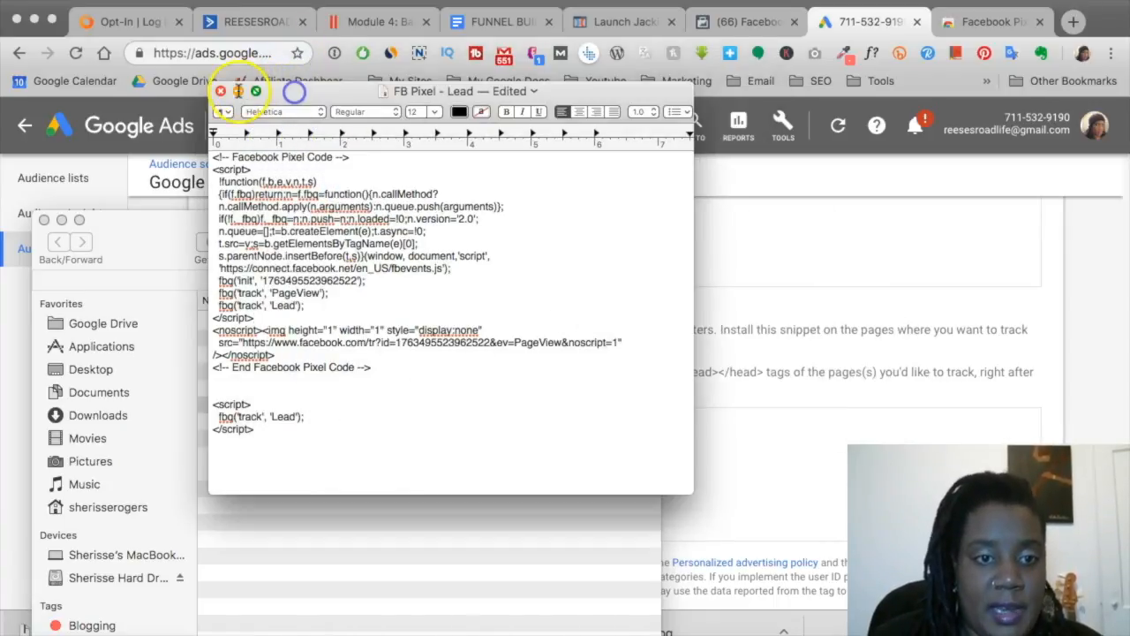
pyautogui.click(239, 91)
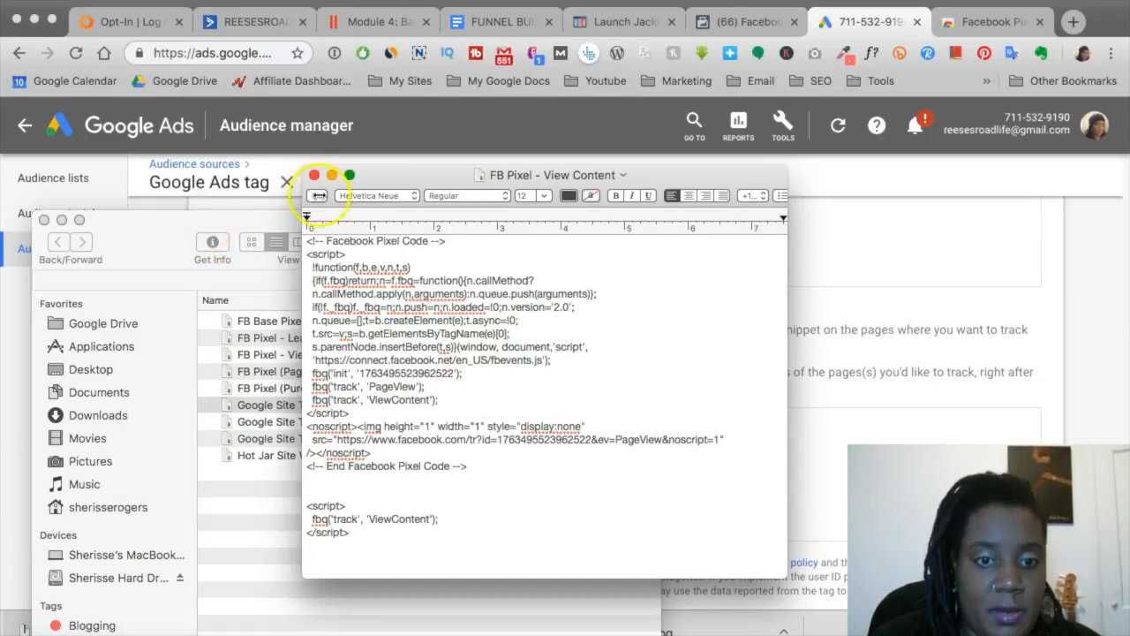
pyautogui.click(331, 175)
pyautogui.click(62, 219)
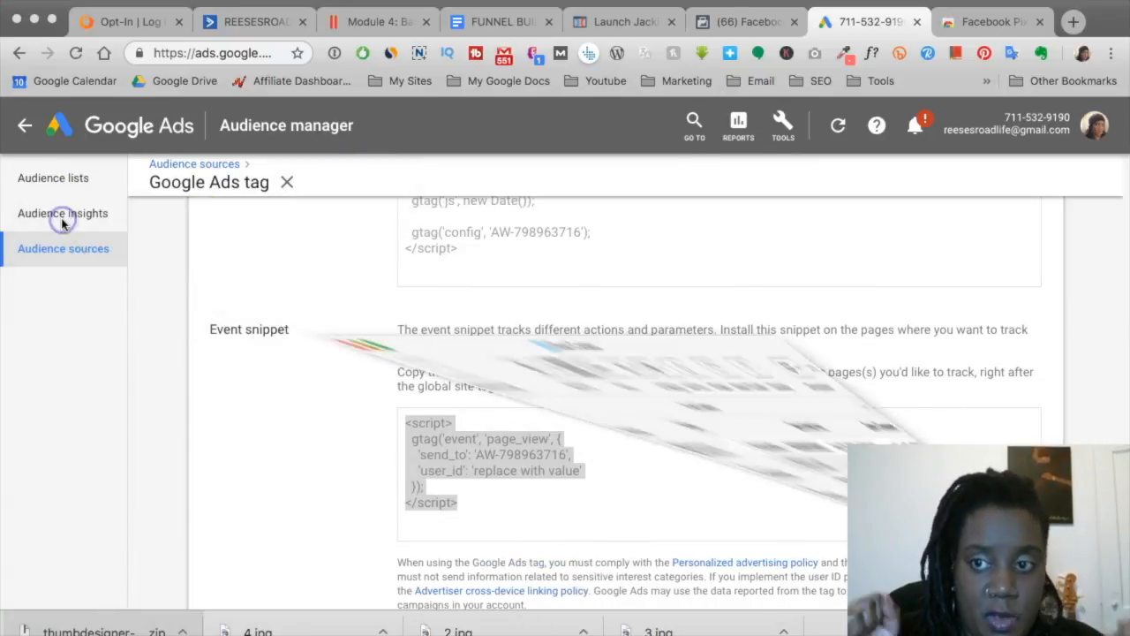
# - Switch to the ClickFunnels page editor and paste the global site tag below the closing script tag in the header tracking code
pyautogui.scroll(-2, 431, 508)
pyautogui.scroll(-1, 432, 513)
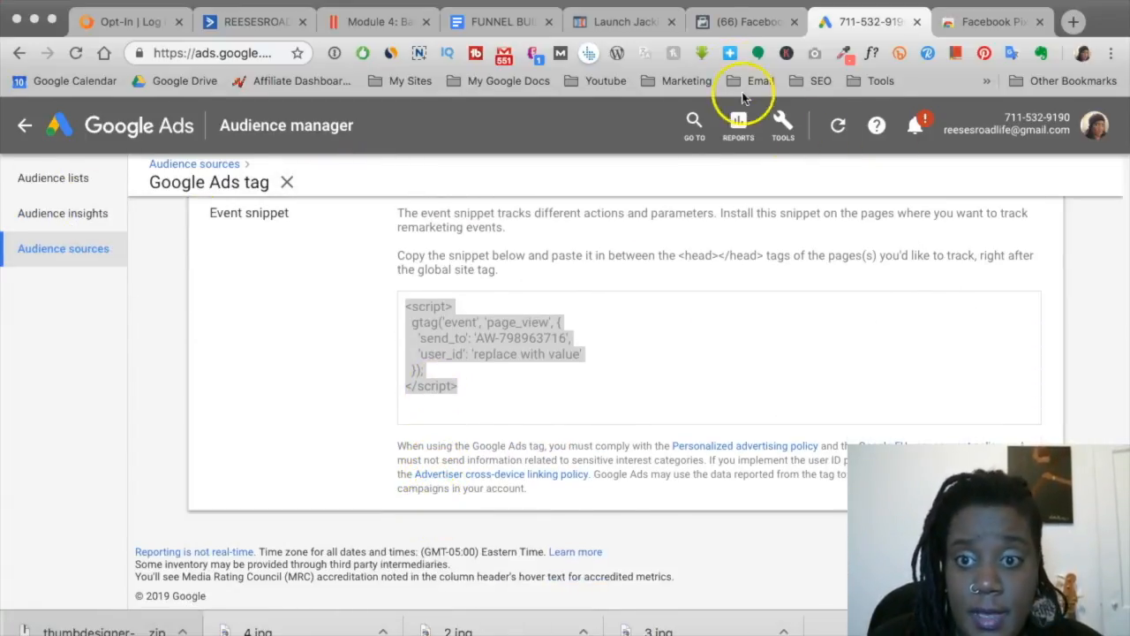
pyautogui.click(636, 25)
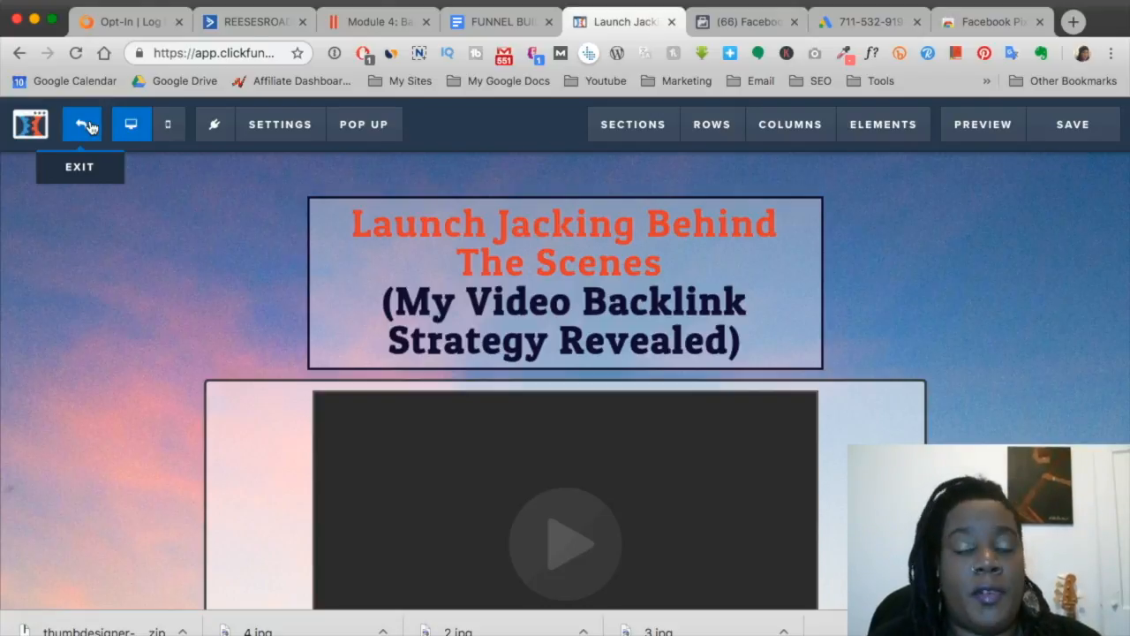
pyautogui.moveTo(307, 135)
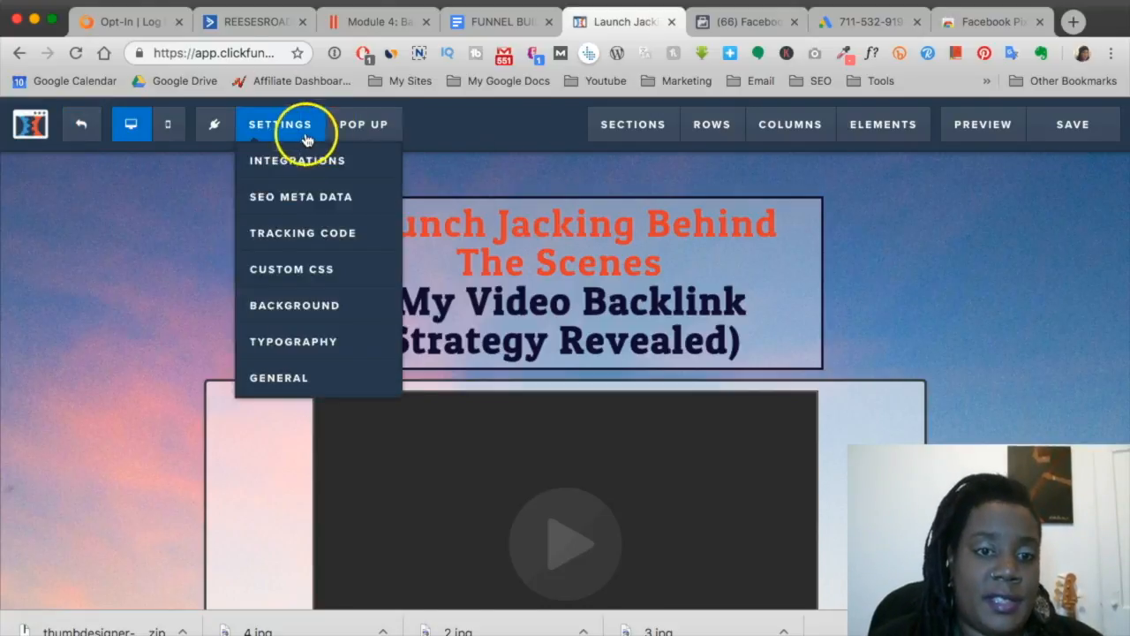
pyautogui.click(279, 231)
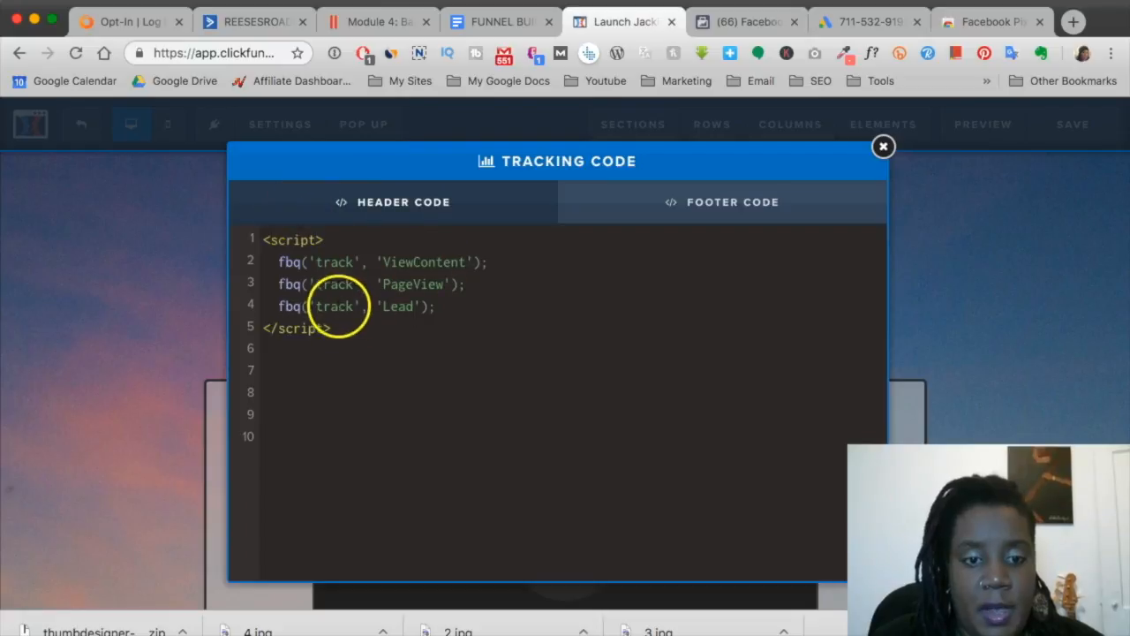
pyautogui.click(344, 322)
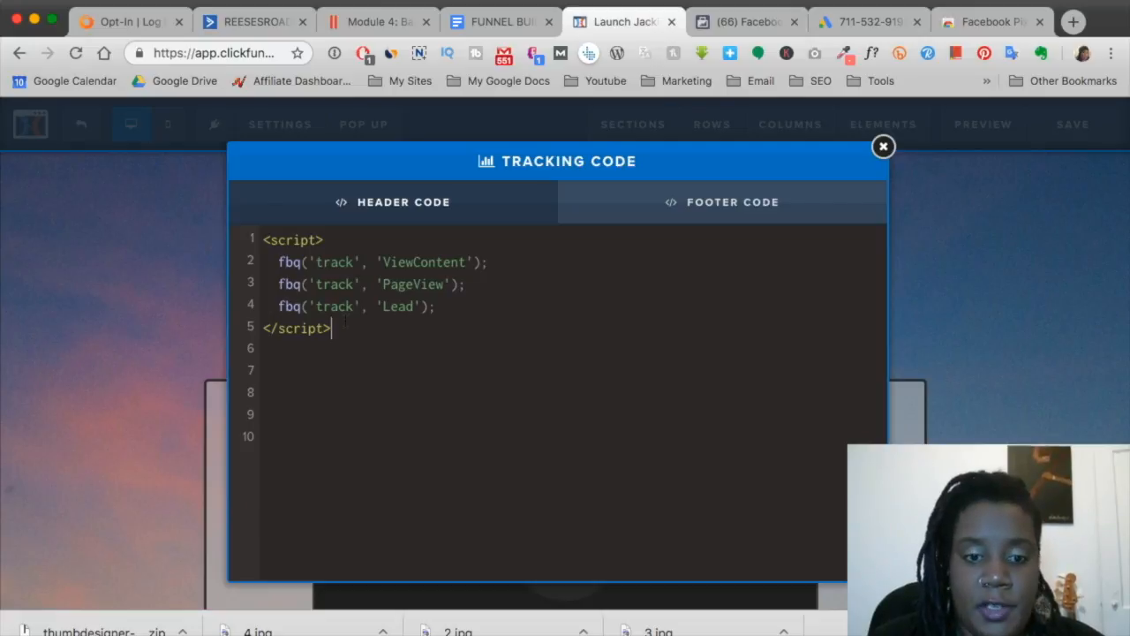
pyautogui.hotkey('ctrl', 'v')
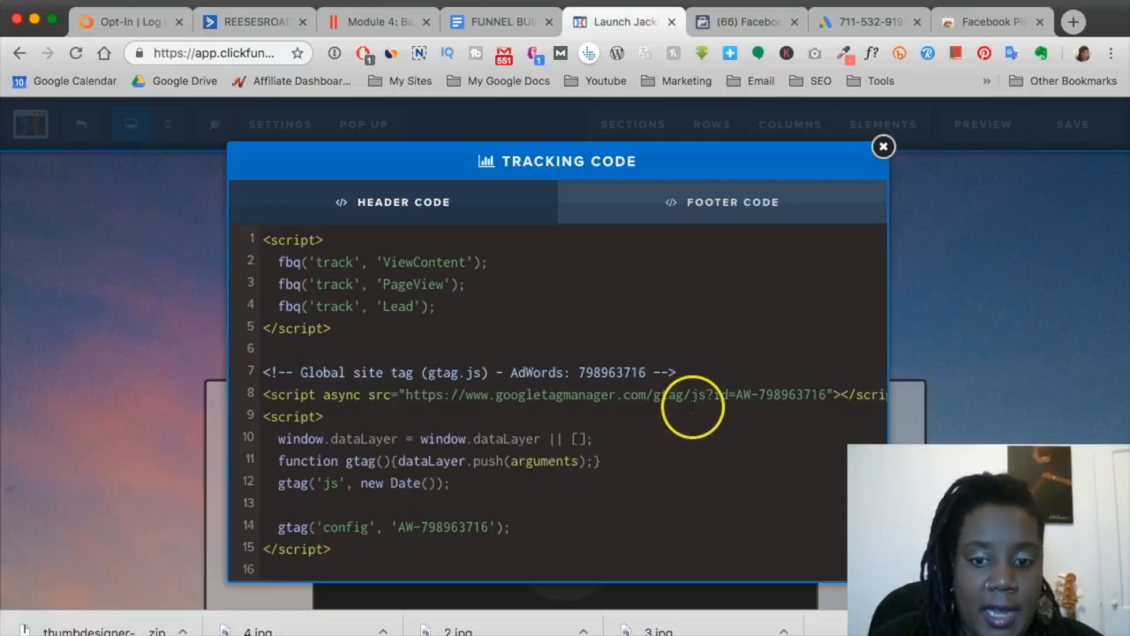
# - Check the pasted header code, close the tracking code dialog and save the Launch Jacking page
pyautogui.scroll(-2, 693, 406)
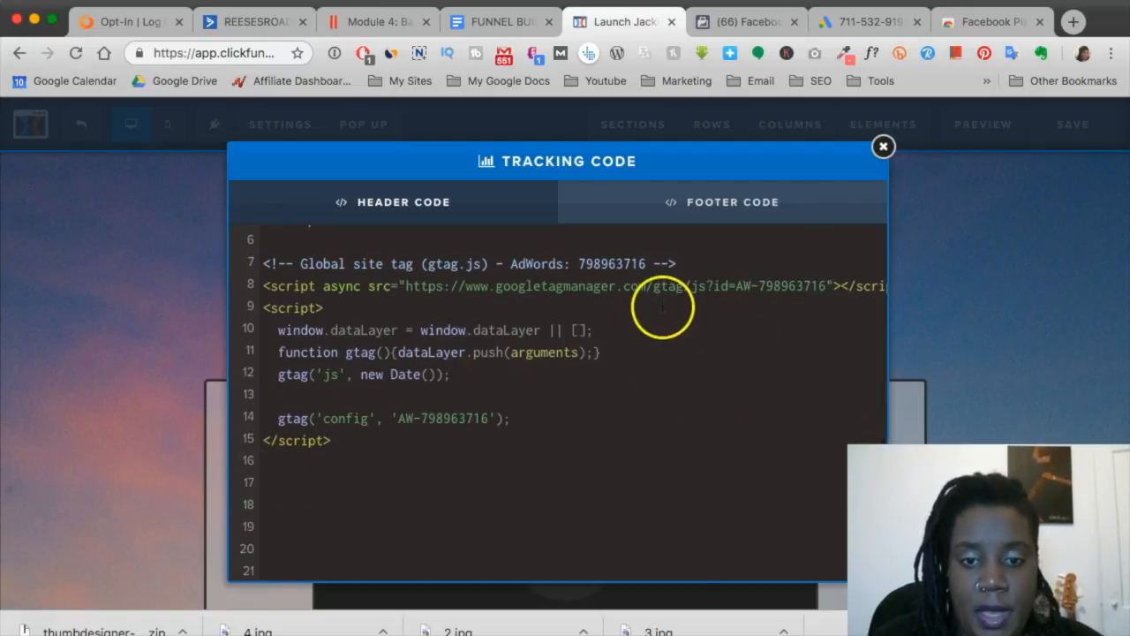
pyautogui.click(884, 148)
pyautogui.click(1065, 127)
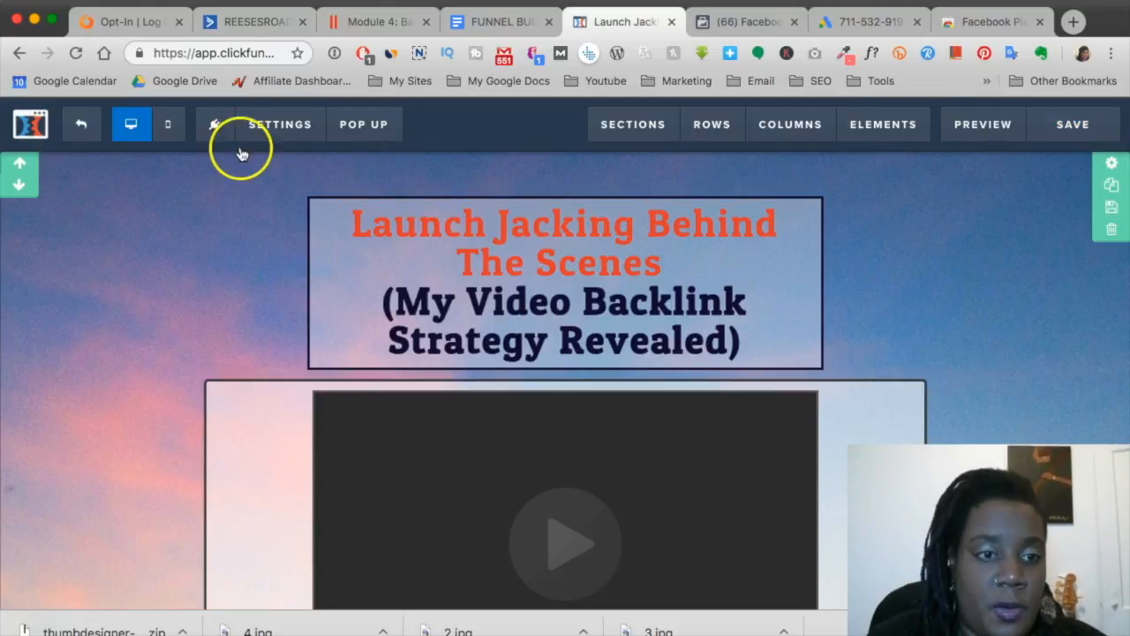
# - Exit the page editor and view the head tracking code in the Free Launch Jacking Training funnel's settings
pyautogui.click(92, 131)
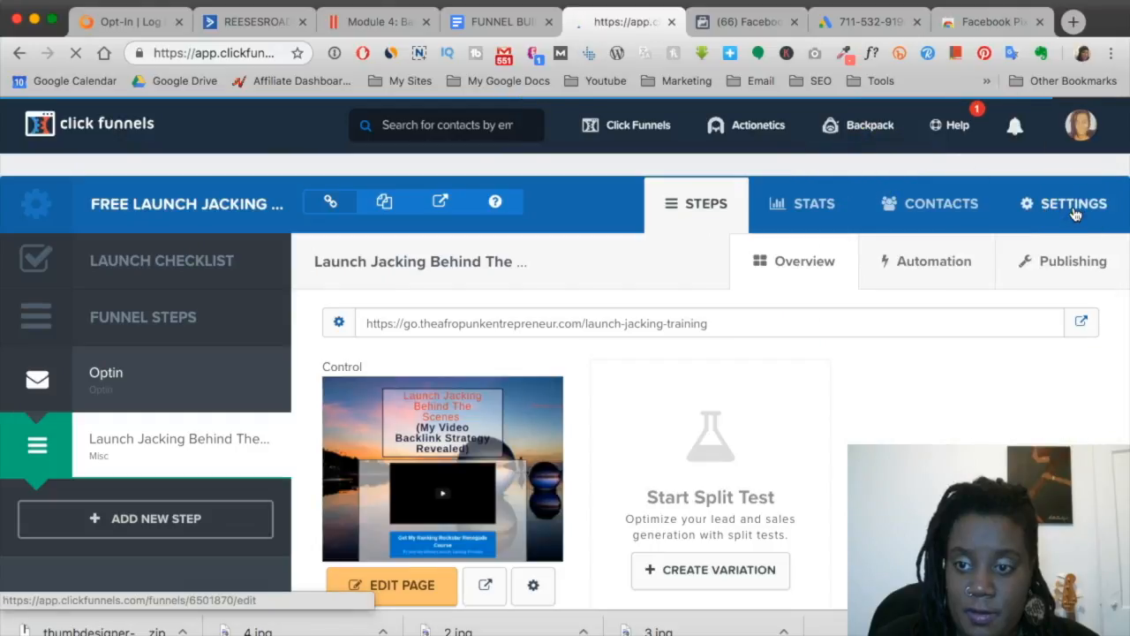
pyautogui.click(1075, 213)
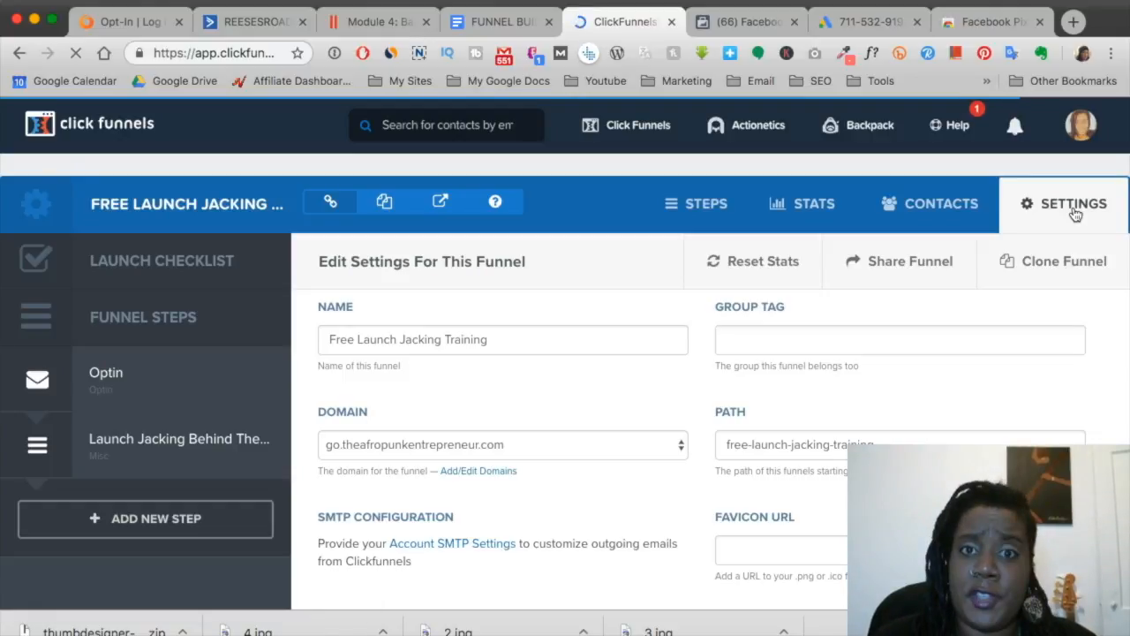
pyautogui.scroll(-2, 730, 384)
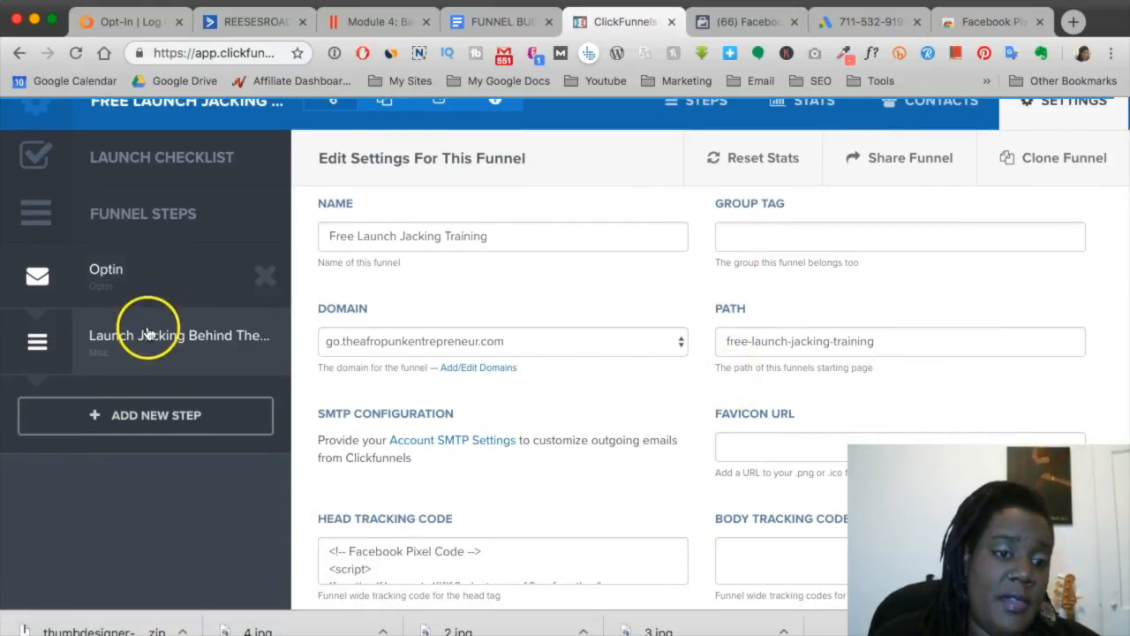
# - Open the Launch Jacking Behind The Scenes funnel step and start editing its control page
pyautogui.click(186, 332)
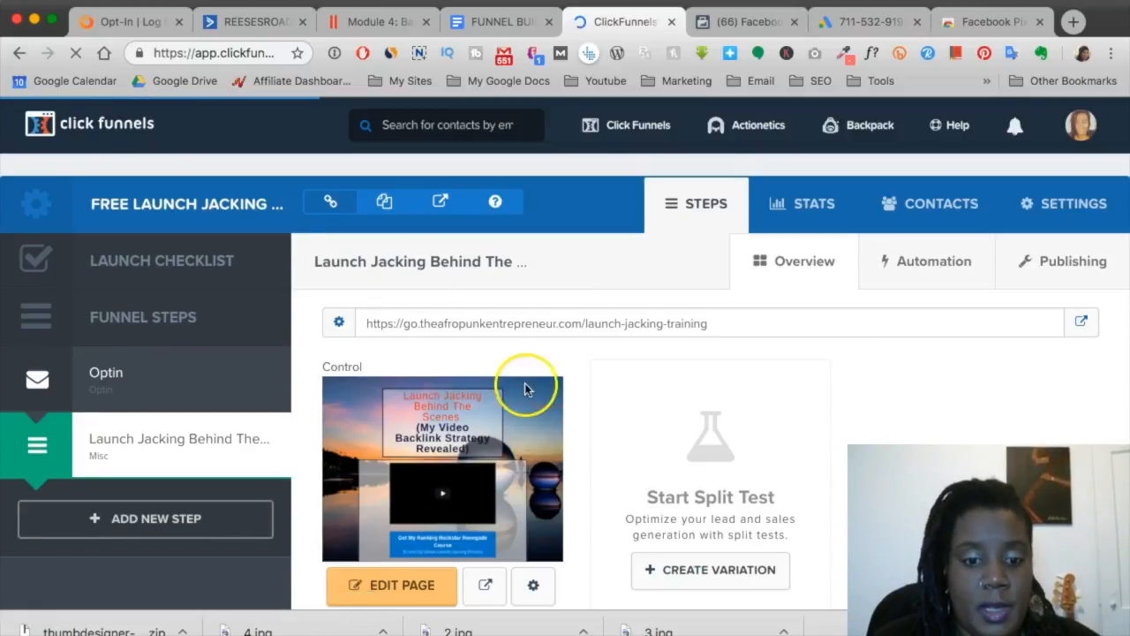
pyautogui.scroll(-2, 439, 423)
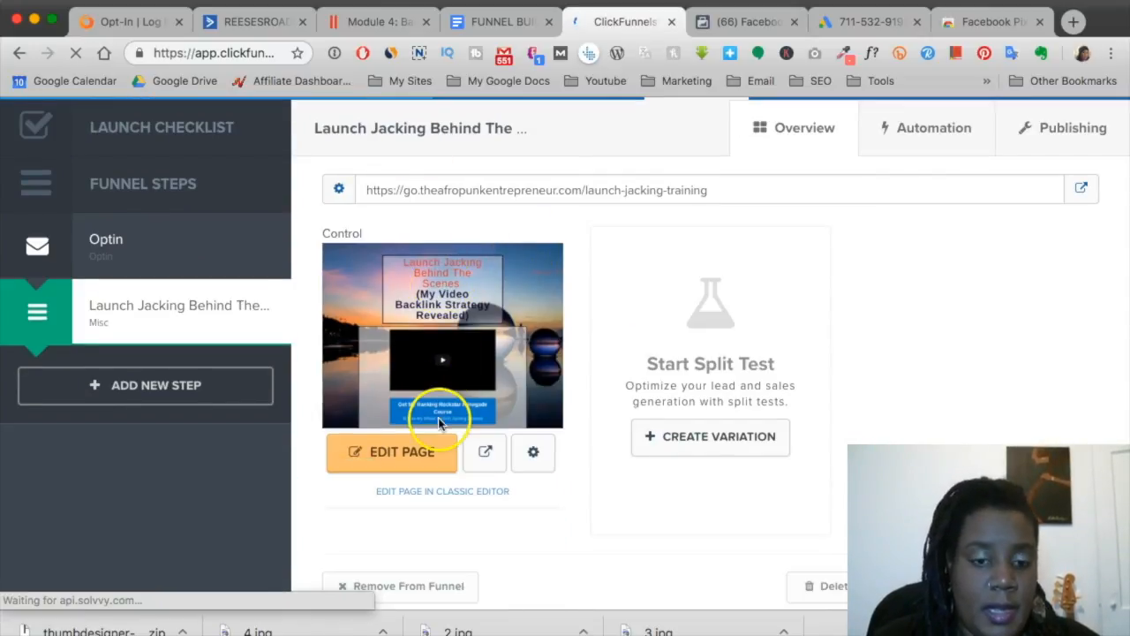
pyautogui.click(383, 456)
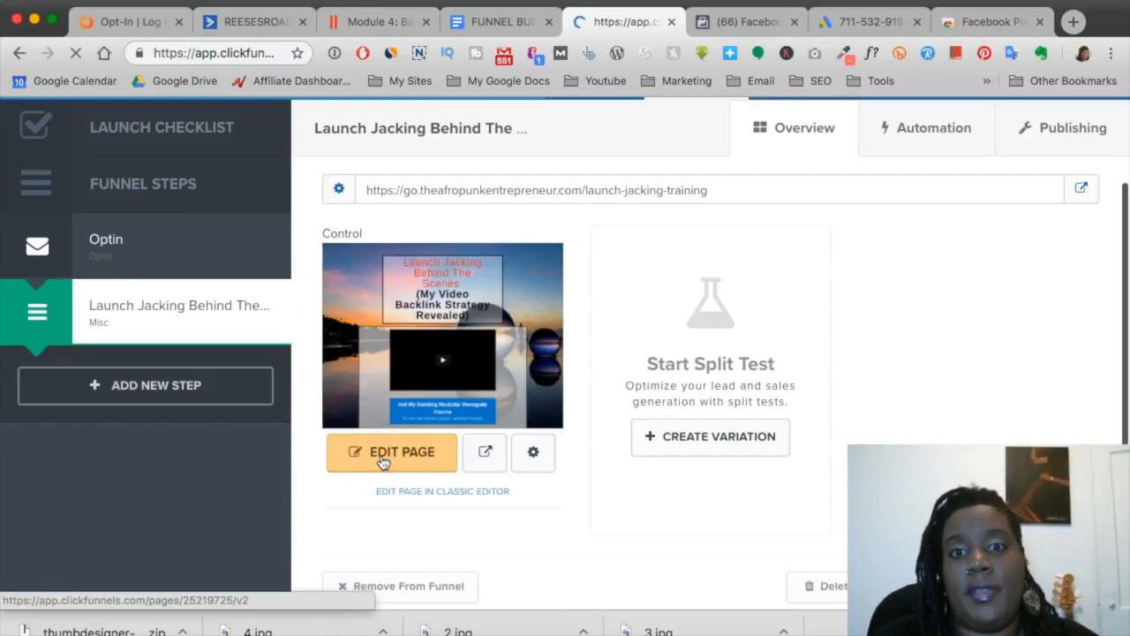